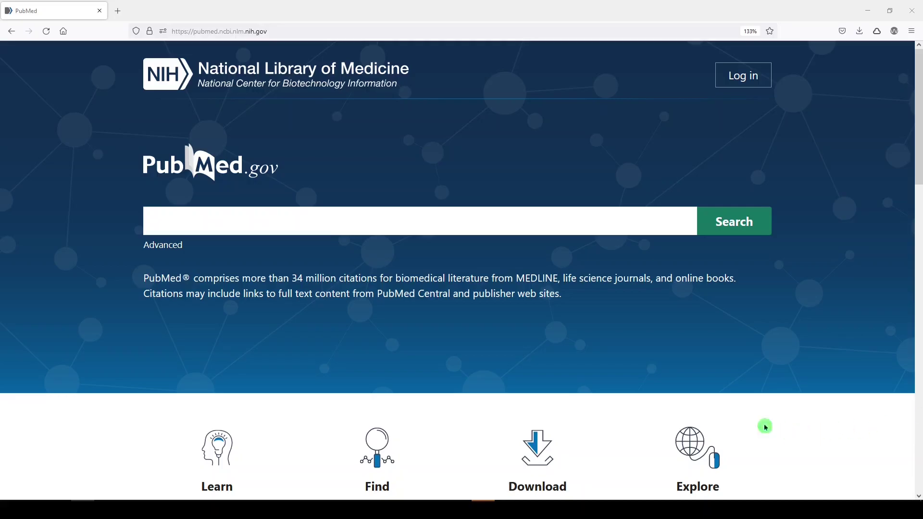
# Step: Search the MeSH Database for 'cystic fibrosis'
pyautogui.scroll(-2, 765, 426)
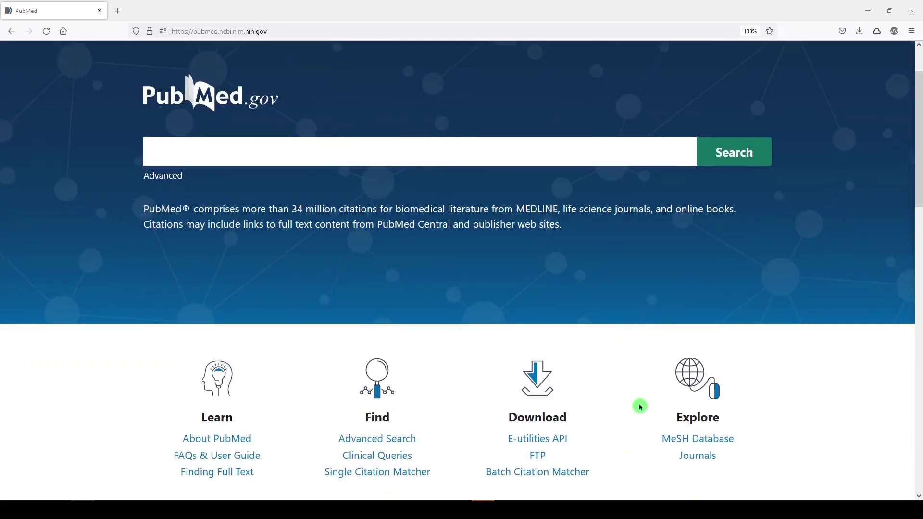
pyautogui.click(683, 441)
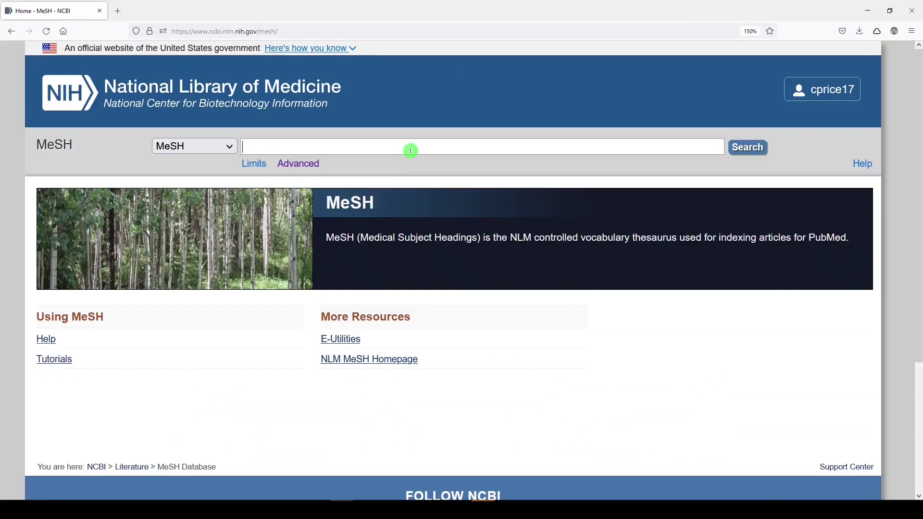
pyautogui.write('cystic fibrosis')
pyautogui.press('Return')
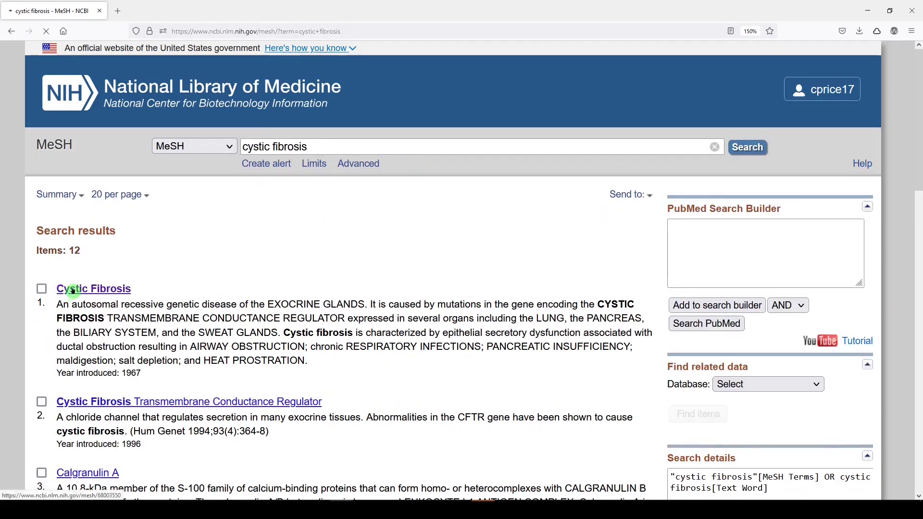
# Step: Add the "Cystic Fibrosis"[Mesh] heading from its record to the search builder
pyautogui.click(73, 290)
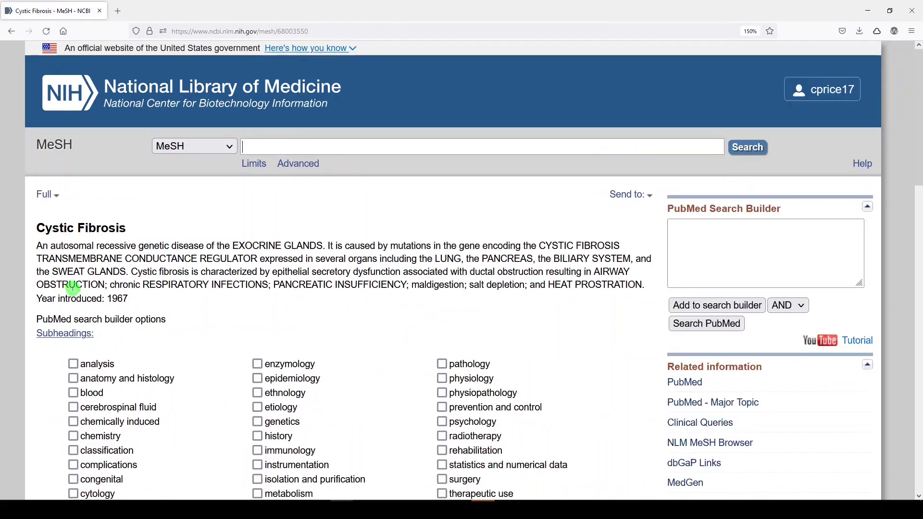
pyautogui.scroll(-3, 620, 313)
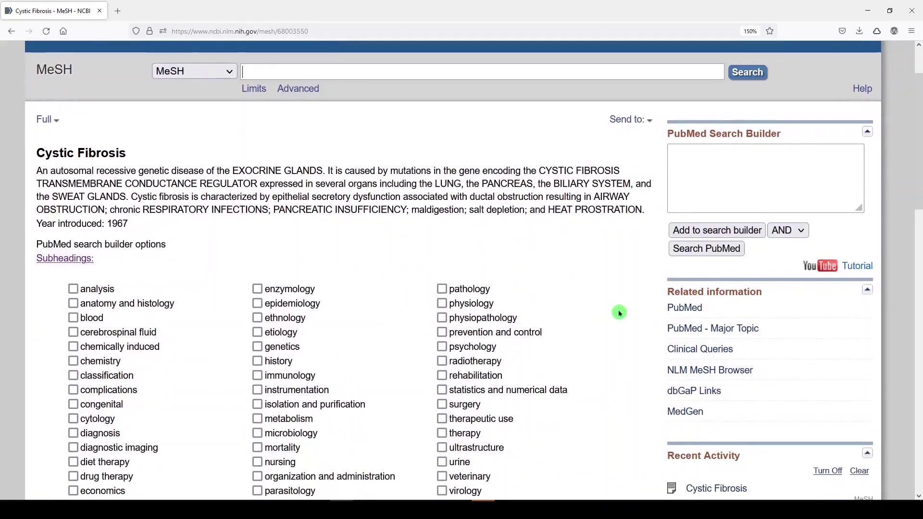
pyautogui.scroll(3, 620, 313)
pyautogui.click(746, 306)
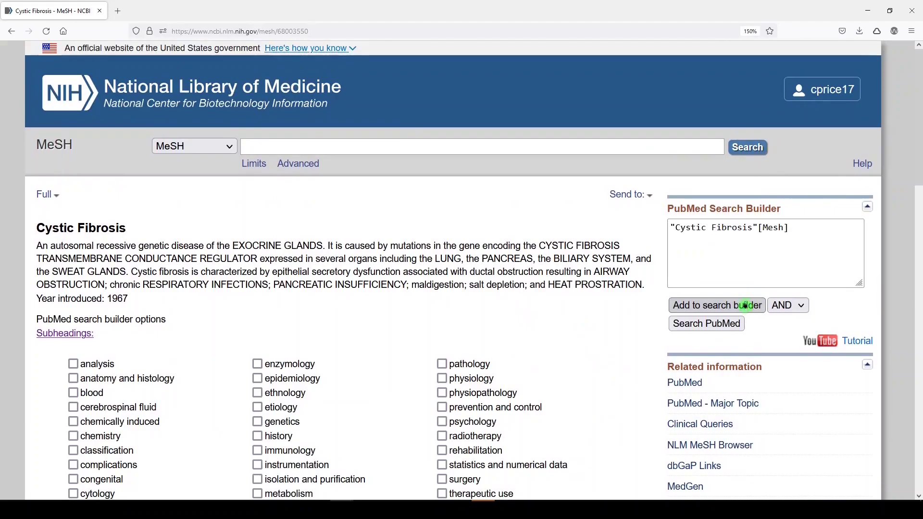
# Step: Append OR "cystic fibrosis"[tw], "mucoviscidosis"[tw], "pancreas fibrocystic"[tw] and run it in PubMed (56,048 results)
pyautogui.scroll(-10, 187, 366)
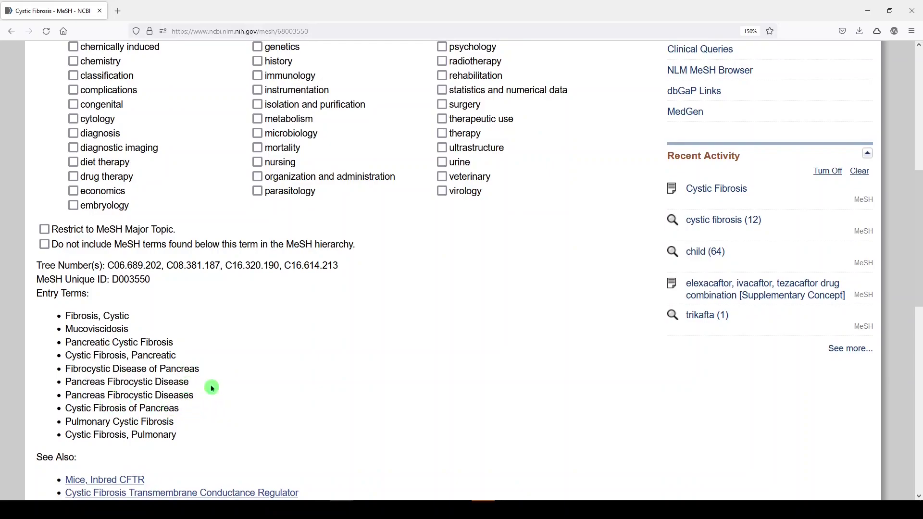
pyautogui.scroll(10, 213, 388)
pyautogui.click(808, 238)
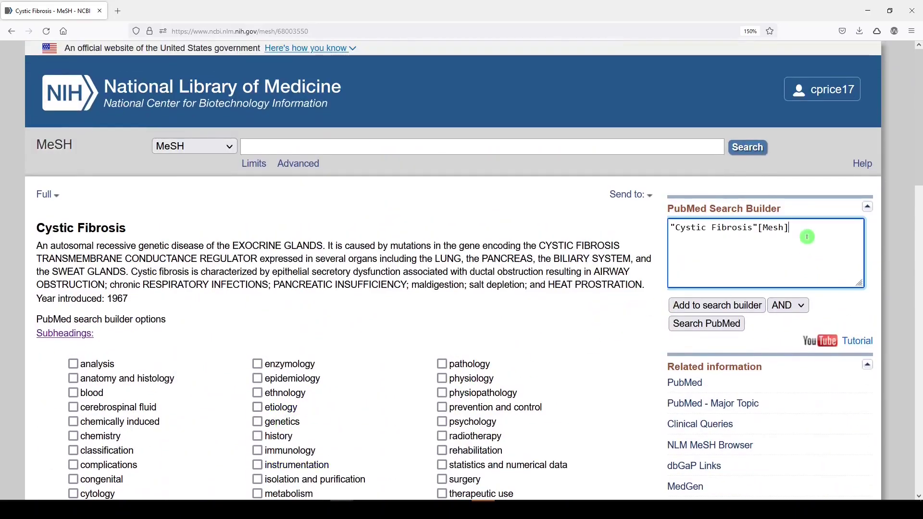
pyautogui.write('OR "cys')
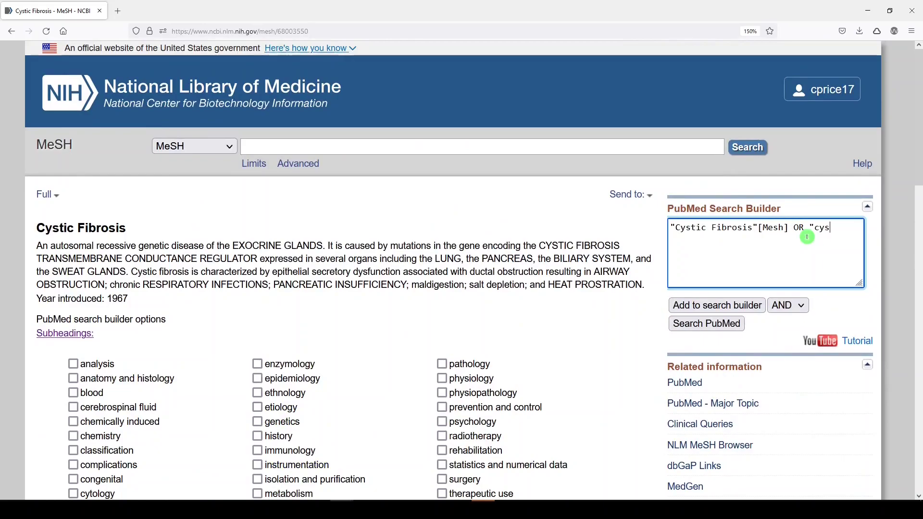
pyautogui.write('tic fibrosis"[tw]')
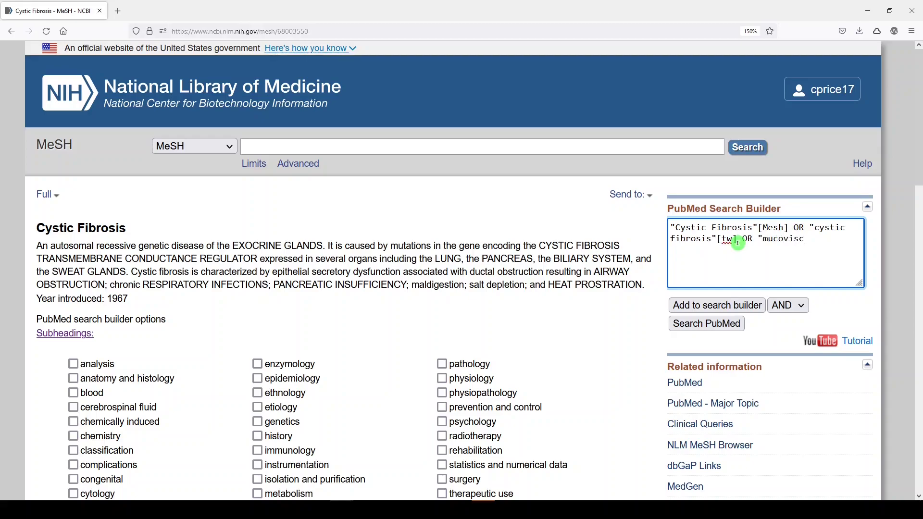
pyautogui.write('OR "mucoviscidosis"[tw')
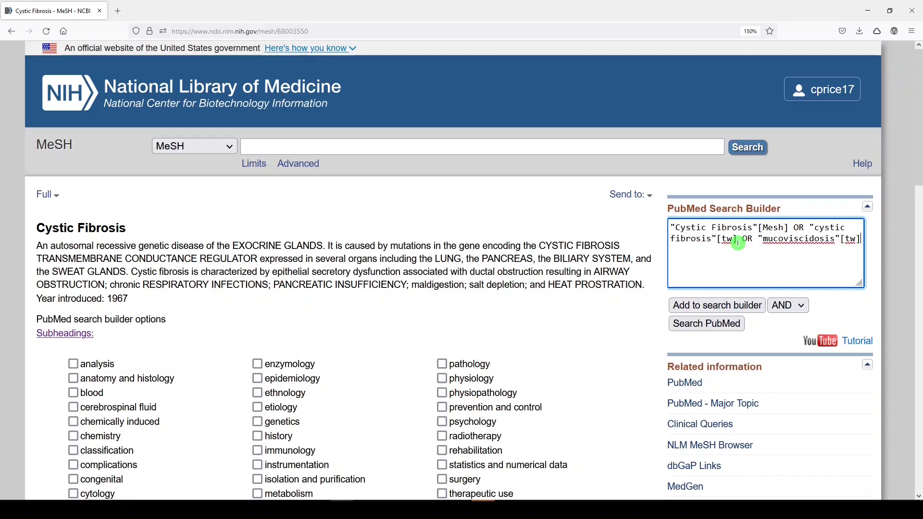
pyautogui.scroll(-9, 449, 251)
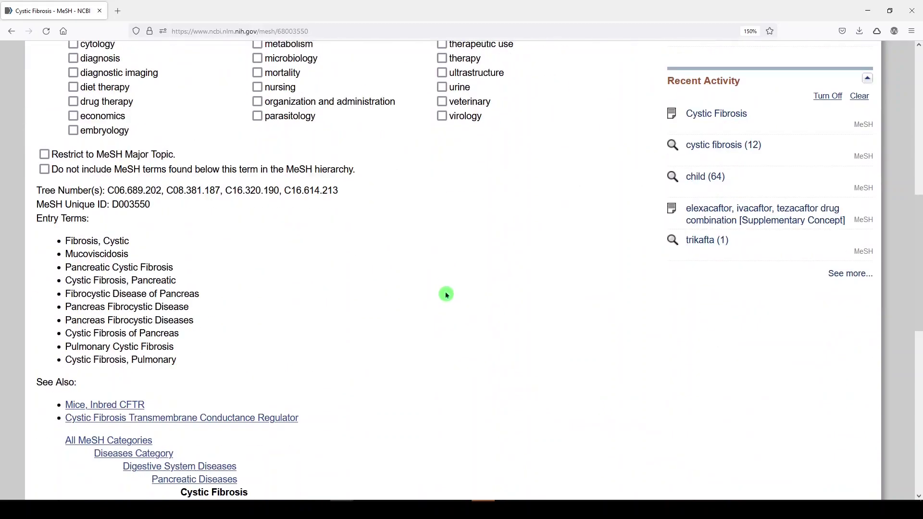
pyautogui.scroll(8, 373, 252)
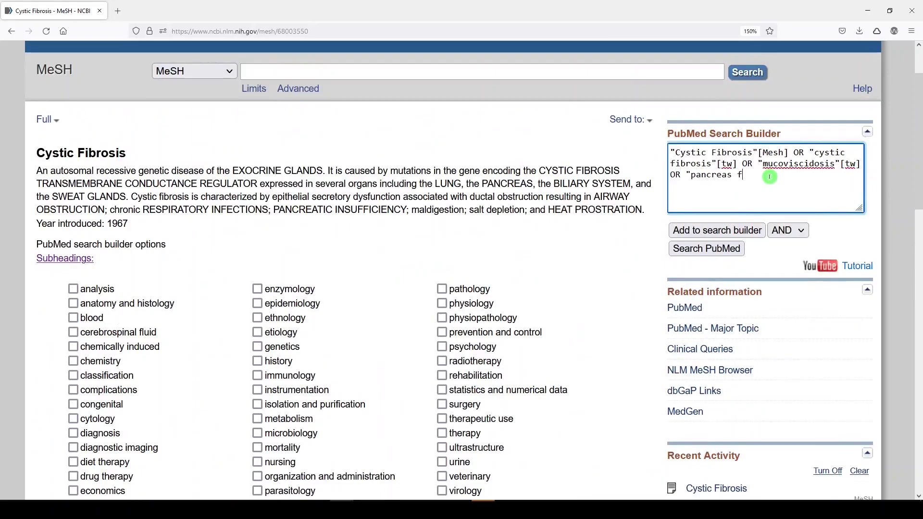
pyautogui.write('c"[tw]')
pyautogui.click(732, 250)
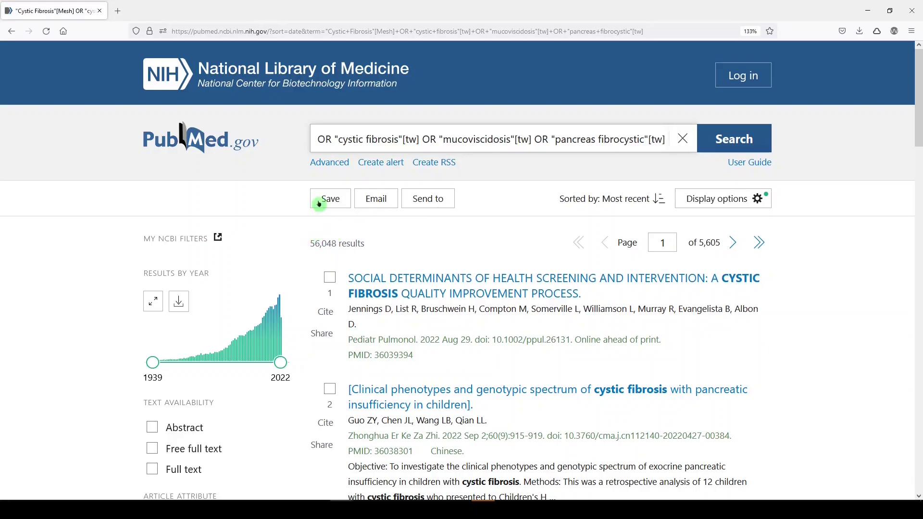
# Step: Look up 'trikafta' in MeSH and add the elexacaftor drug combination concept to the builder
pyautogui.click(167, 144)
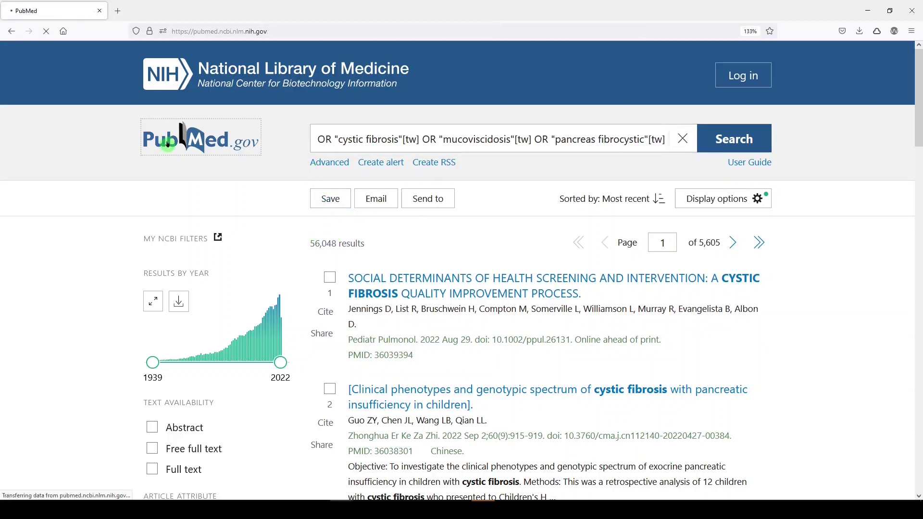
pyautogui.scroll(-3, 354, 219)
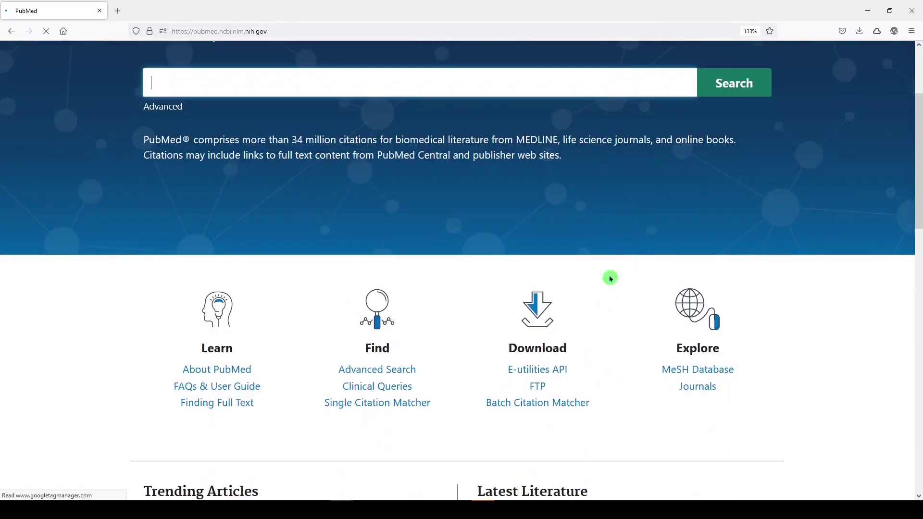
pyautogui.click(697, 374)
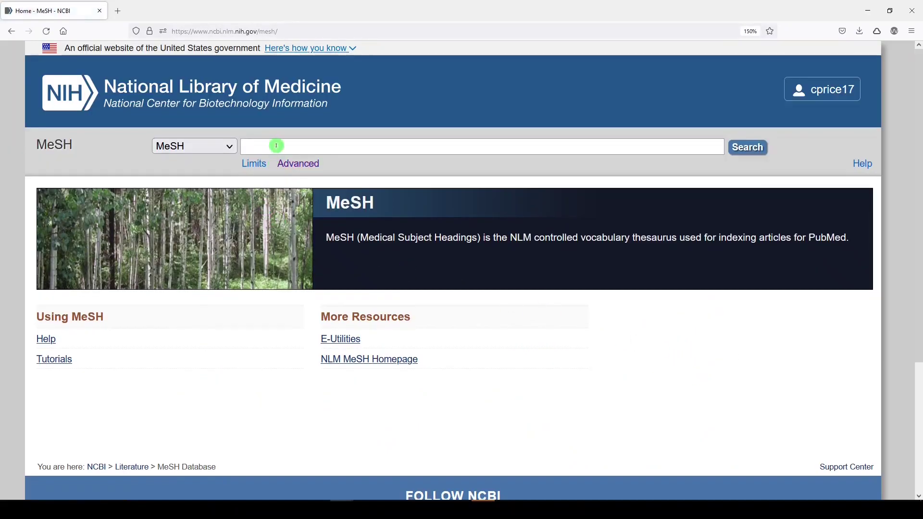
pyautogui.write('trik')
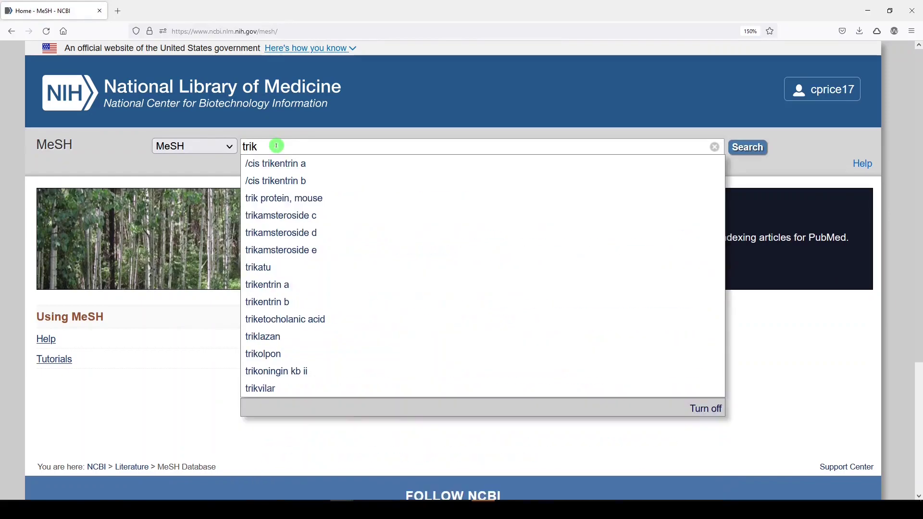
pyautogui.write('ffta')
pyautogui.press('Return')
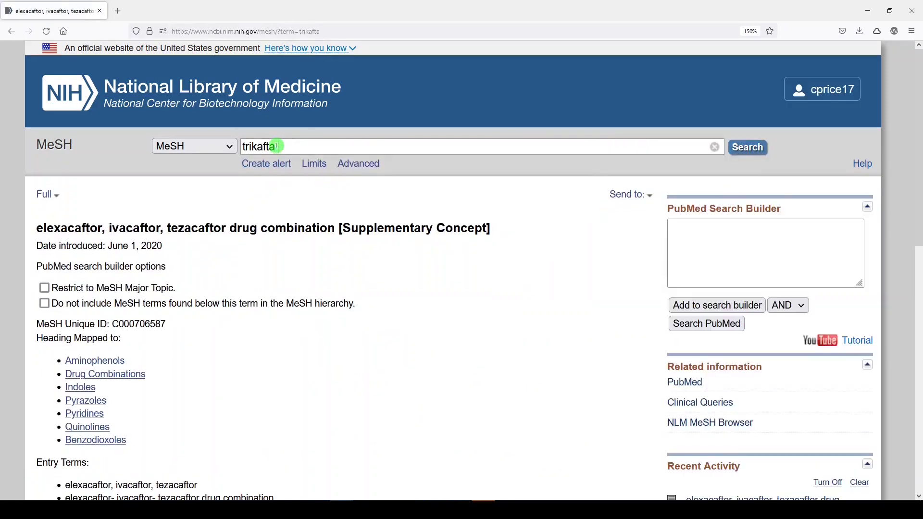
pyautogui.scroll(-2, 196, 274)
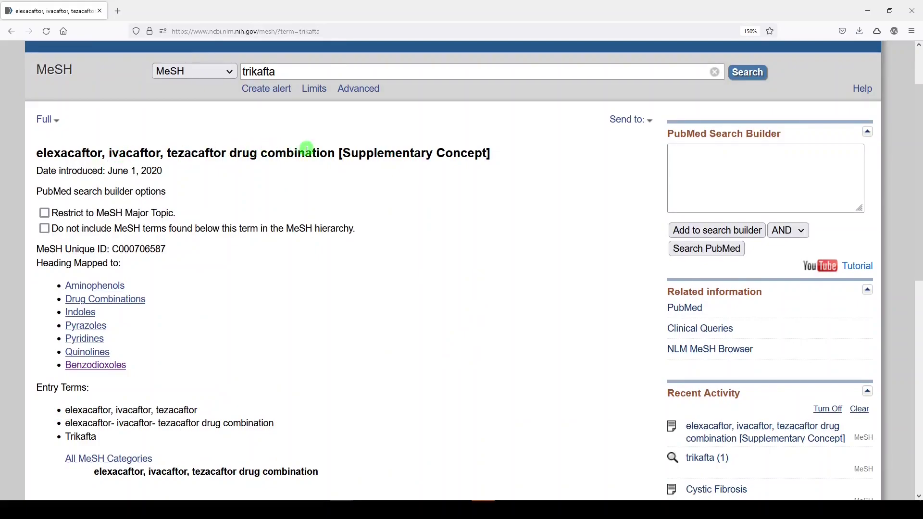
pyautogui.click(708, 230)
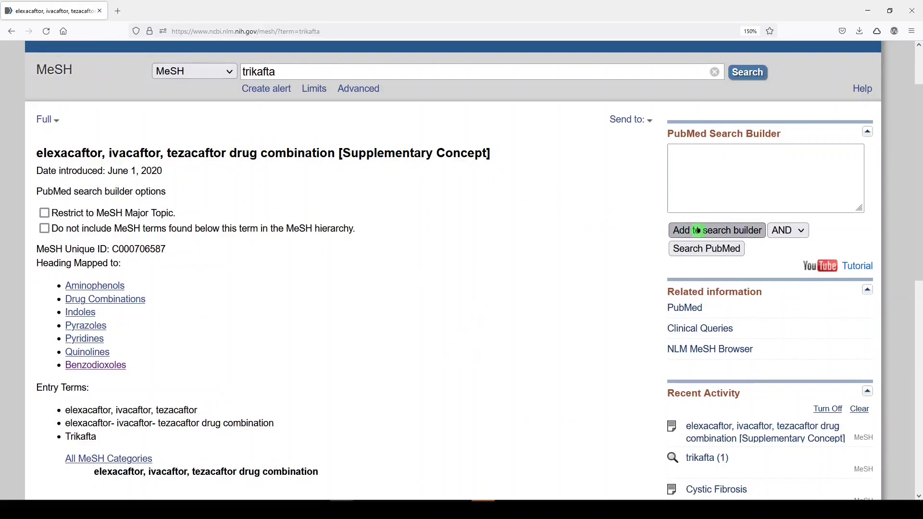
# Step: Append OR trikafta, elexacaftor, ivacaftor, tezacaftor [tw] terms and run in PubMed (1,129 results)
pyautogui.click(729, 178)
pyautogui.write('OR "tri')
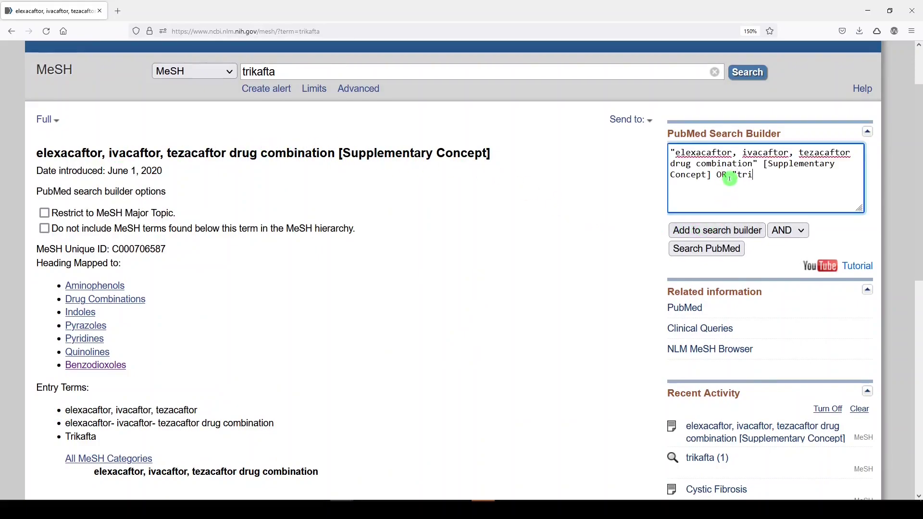
pyautogui.write('kafta"[tw]')
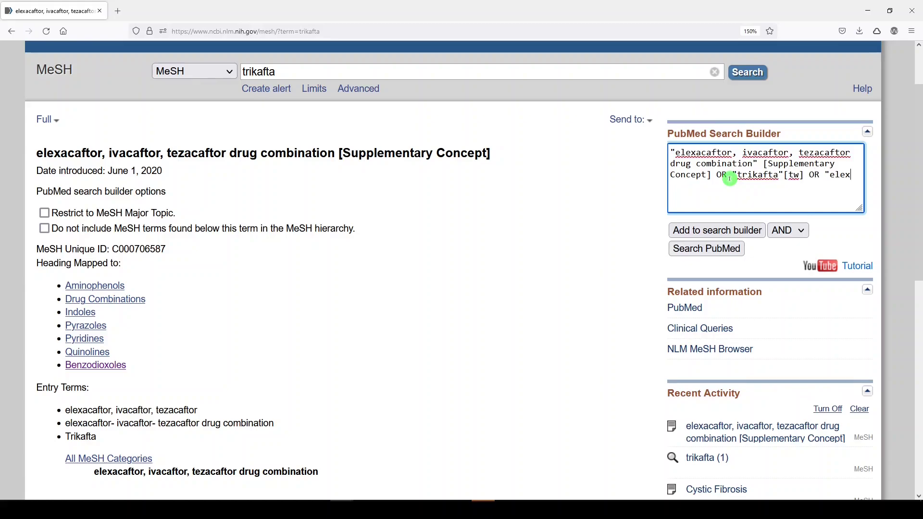
pyautogui.write('OR "elexacaftor"[tw] OR "ivaca')
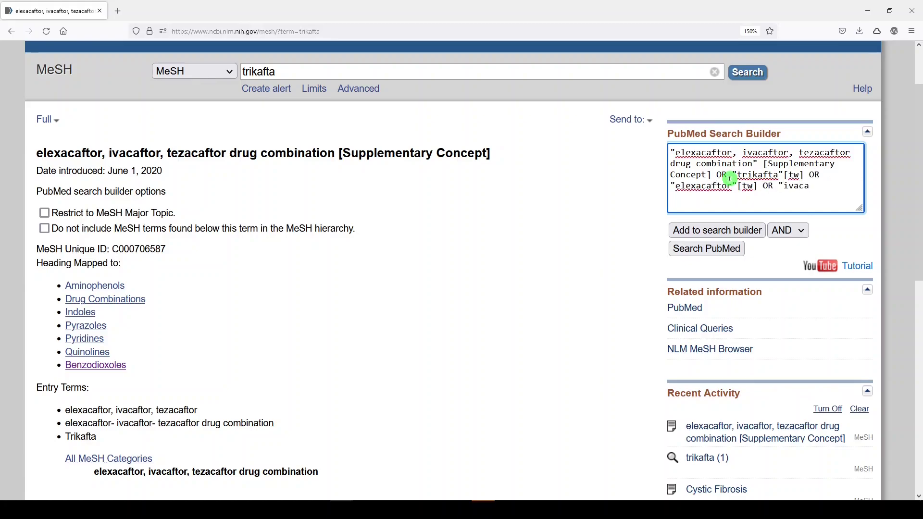
pyautogui.write('ftor"[tw] OR "tezacafto')
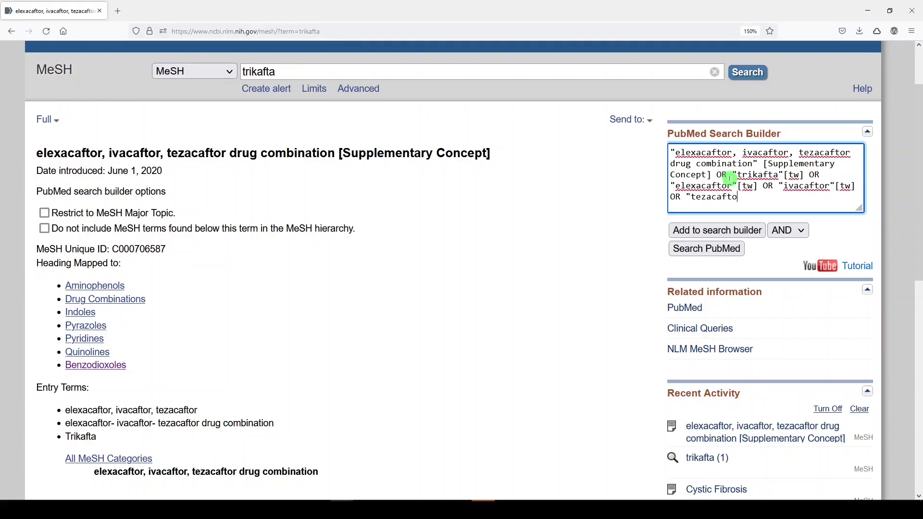
pyautogui.write('r"[tw]')
pyautogui.click(712, 250)
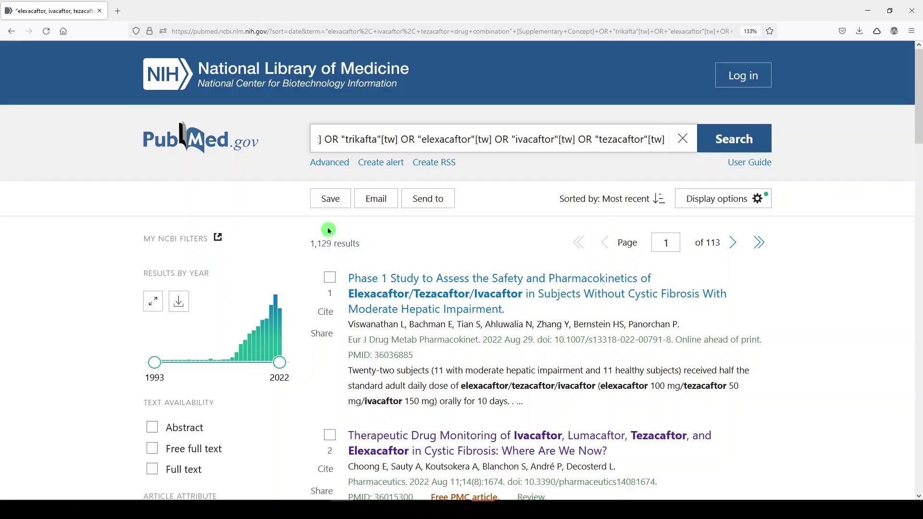
# Step: Combine history searches #1 AND #2 in Advanced search and run them (1,087 results)
pyautogui.click(329, 163)
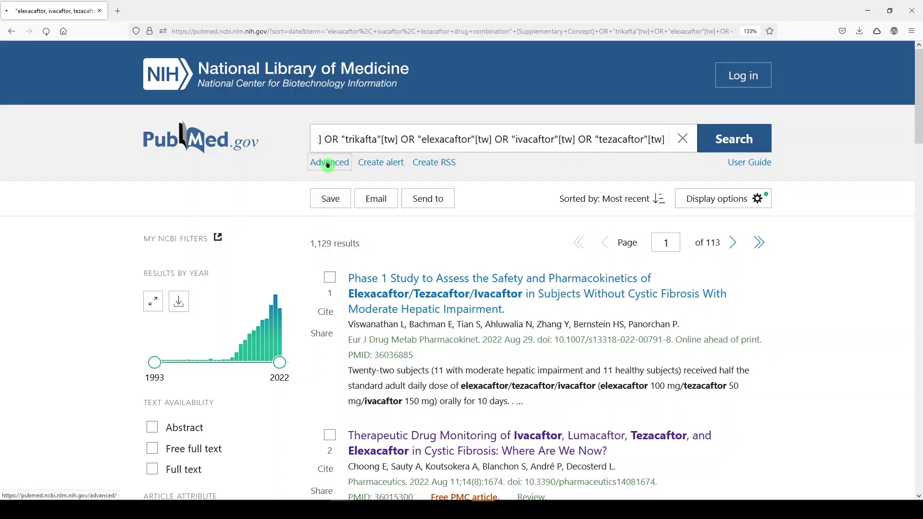
pyautogui.scroll(-3, 321, 216)
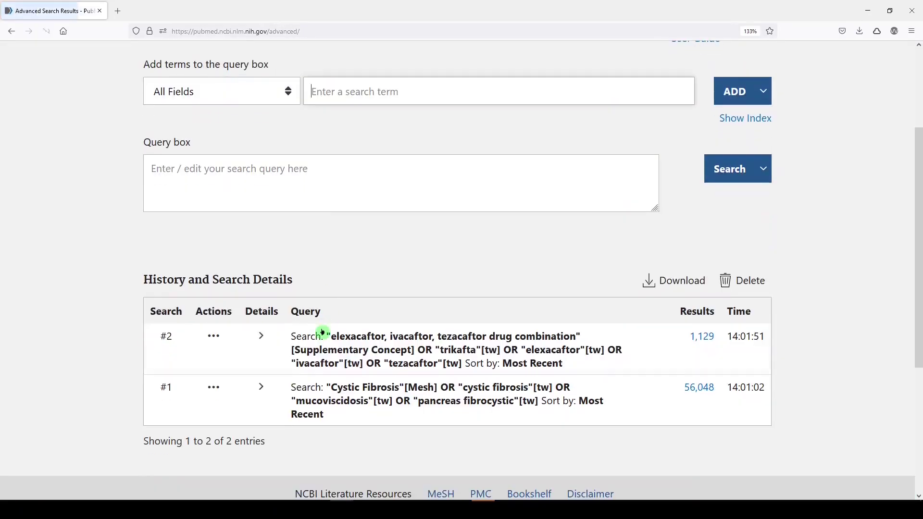
pyautogui.click(212, 388)
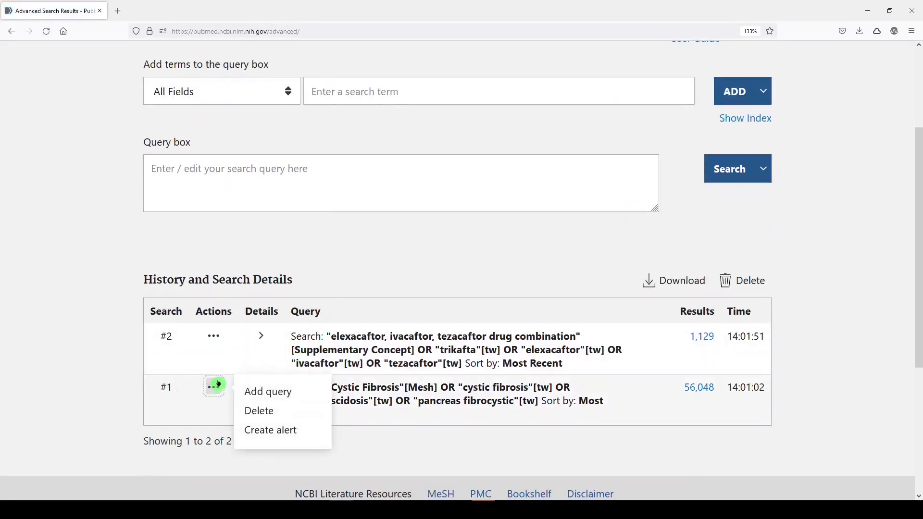
pyautogui.click(267, 393)
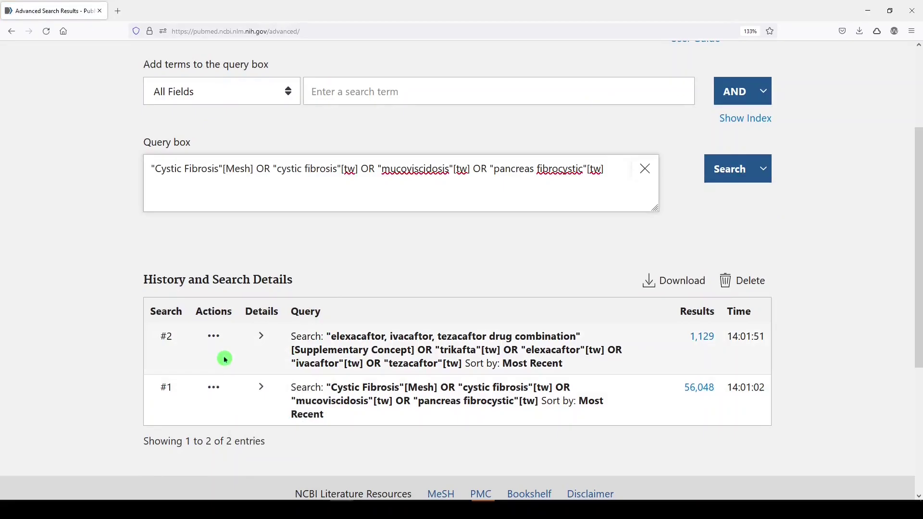
pyautogui.click(213, 337)
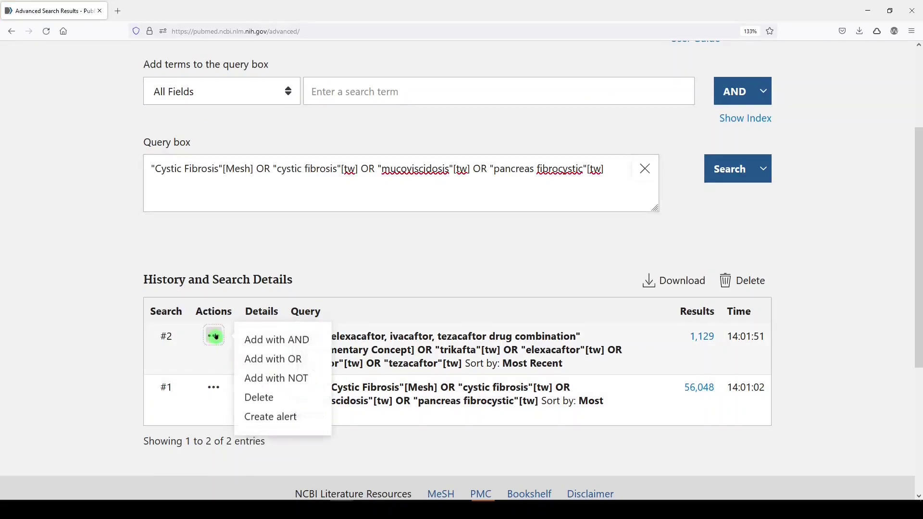
pyautogui.click(268, 340)
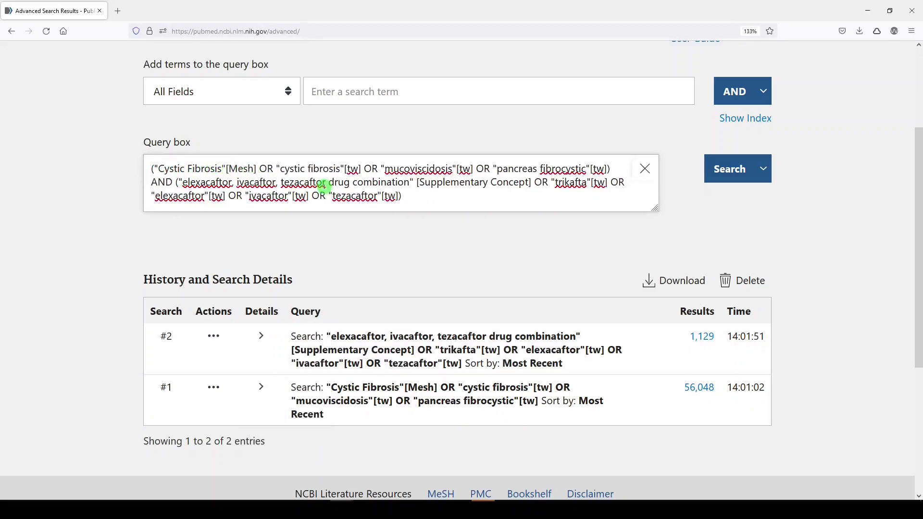
pyautogui.click(715, 170)
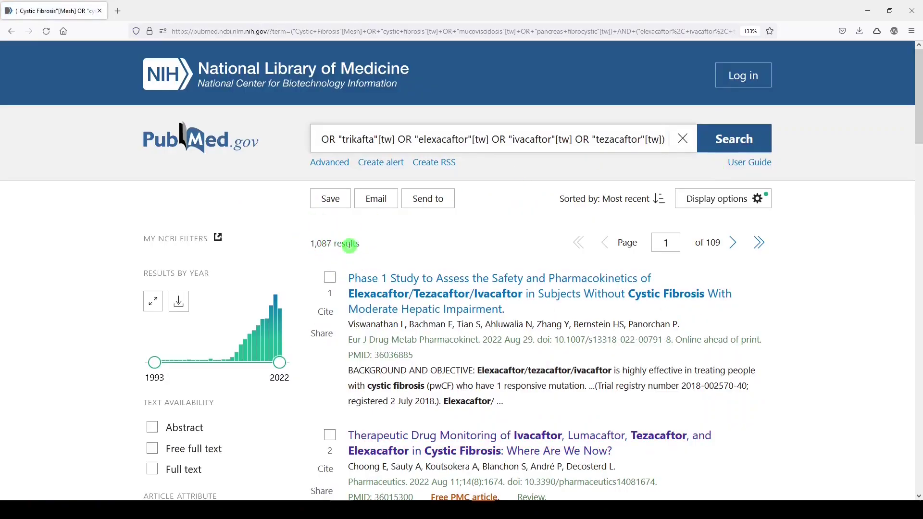
# Step: Highlight the 1,087 count, sign in to NCBI, and open the top result's article
pyautogui.moveTo(331, 243); pyautogui.dragTo(312, 243)
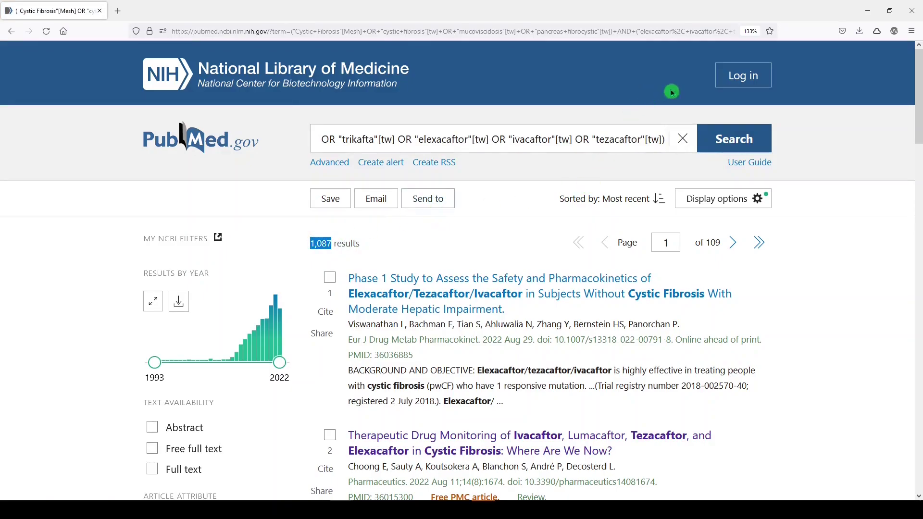
pyautogui.click(741, 79)
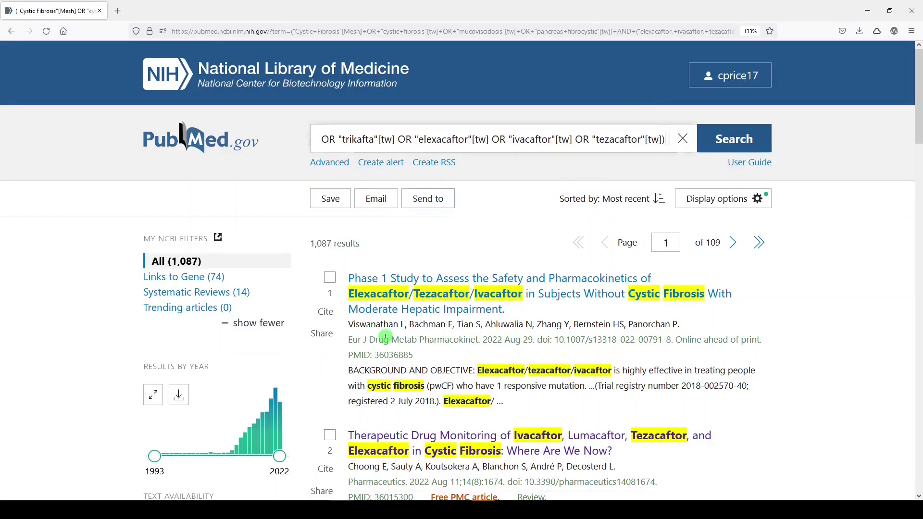
pyautogui.click(425, 294)
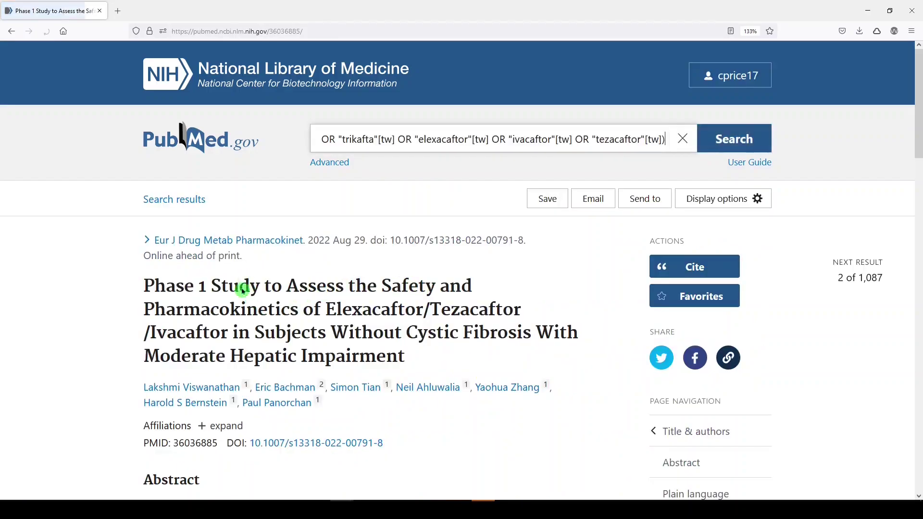
# Step: Read through the hepatic impairment study's abstract and plain language summary
pyautogui.scroll(-10, 243, 291)
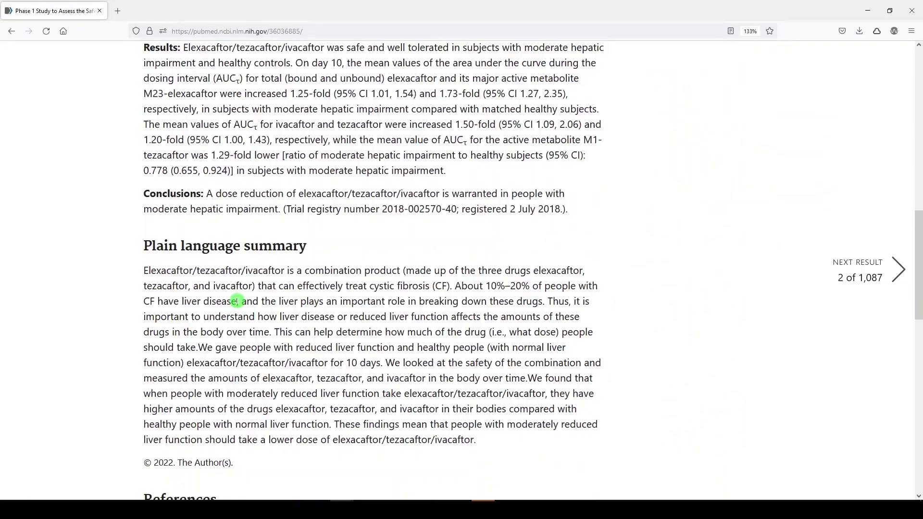
pyautogui.scroll(-4, 237, 301)
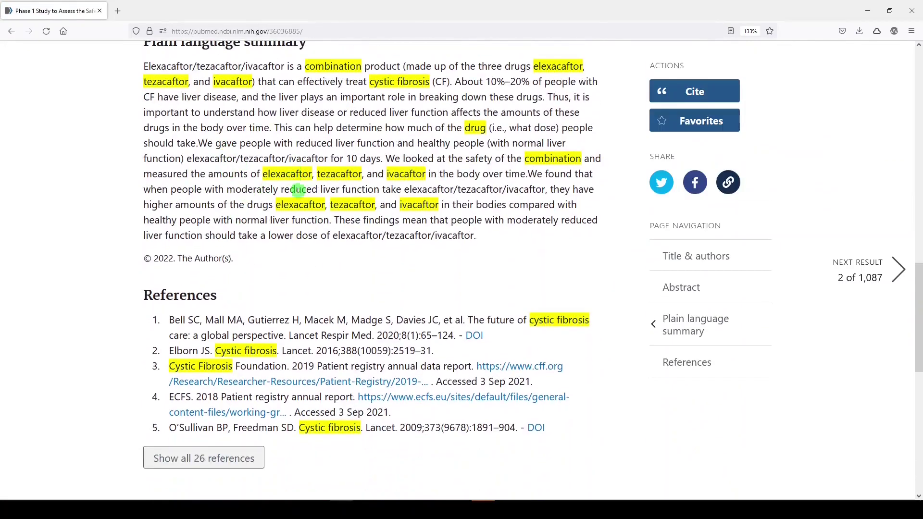
pyautogui.scroll(-2, 159, 193)
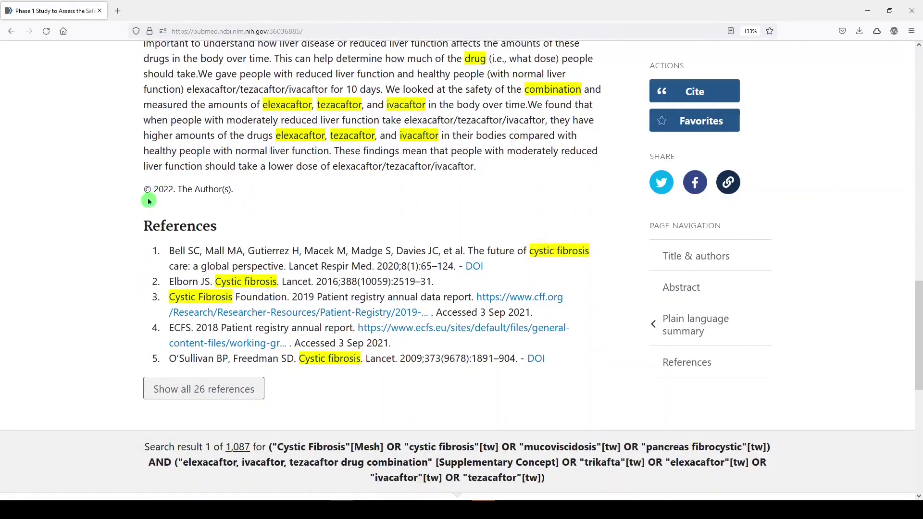
pyautogui.scroll(-2, 153, 207)
pyautogui.scroll(4, 160, 233)
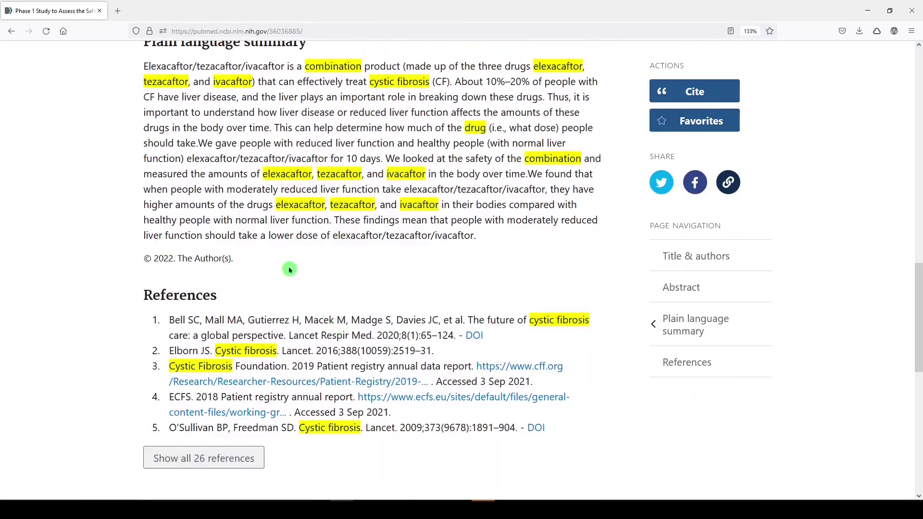
pyautogui.scroll(6, 342, 259)
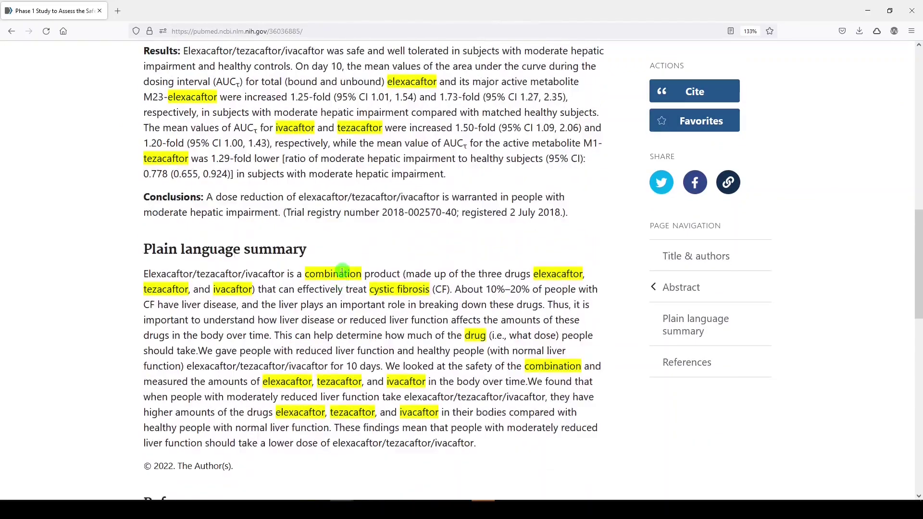
pyautogui.scroll(15, 342, 271)
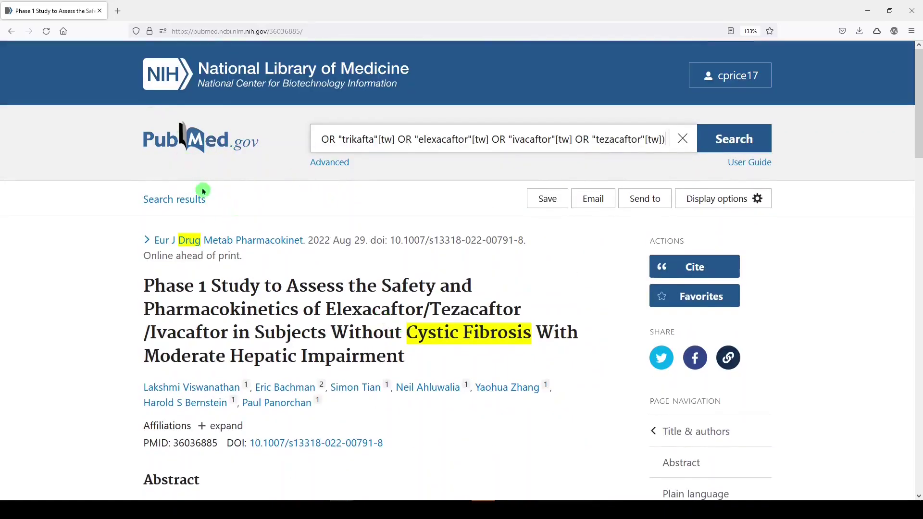
# Step: Go back from the article to the 1,087-result list for the combined search
pyautogui.click(8, 32)
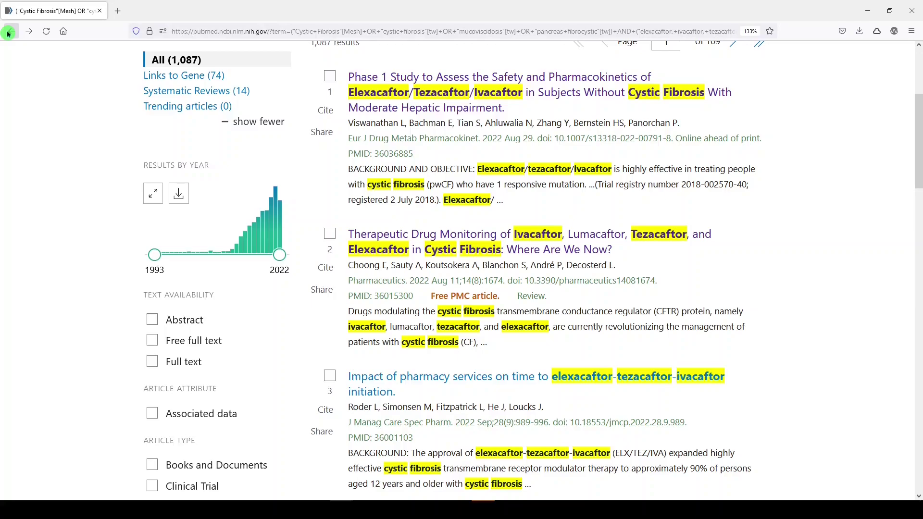
pyautogui.scroll(5, 378, 132)
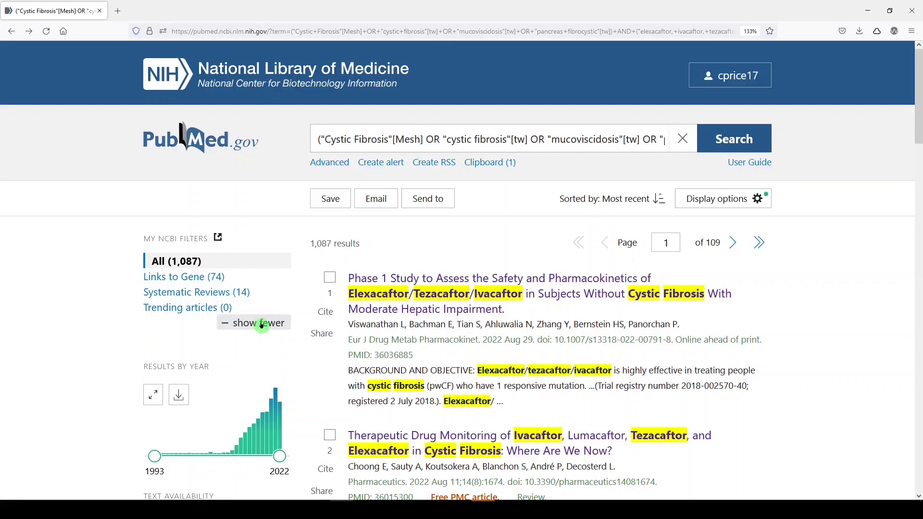
pyautogui.scroll(-5, 260, 325)
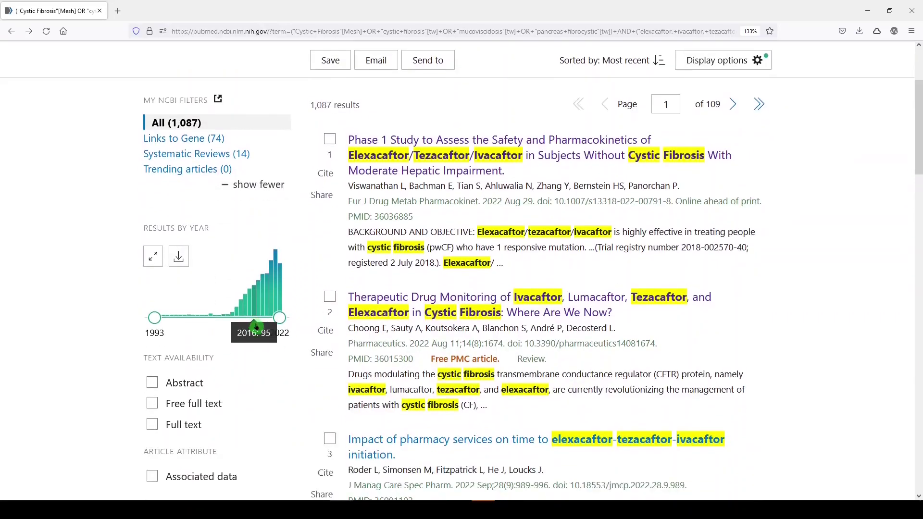
# Step: Apply the Child: birth-18 years age filter, narrowing the results to 271
pyautogui.scroll(-7, 251, 316)
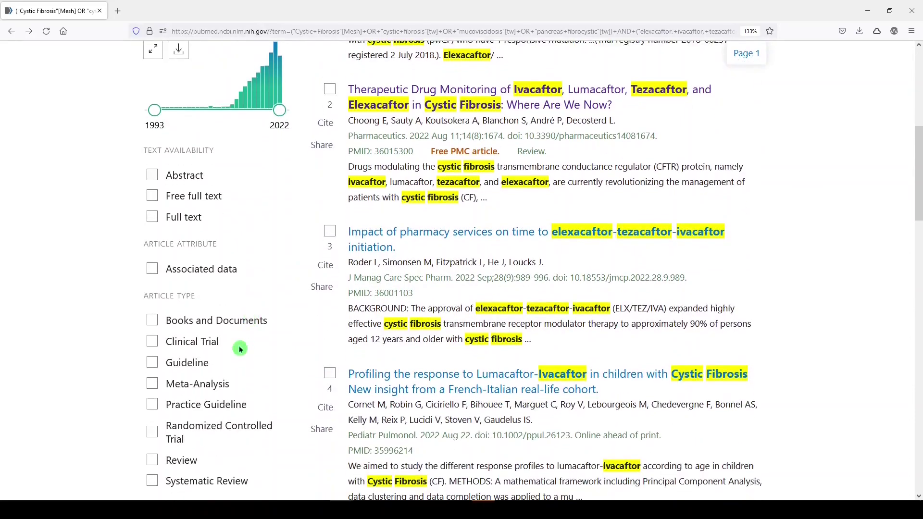
pyautogui.scroll(-3, 240, 349)
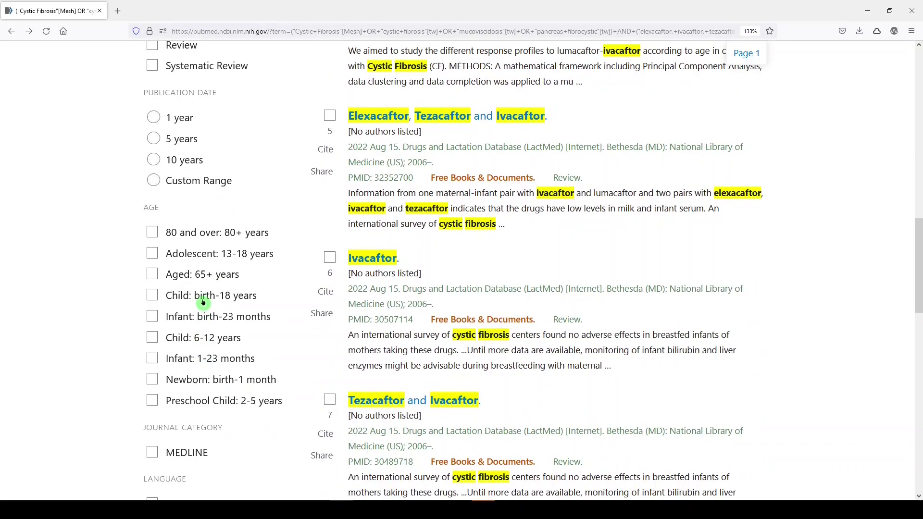
pyautogui.click(188, 298)
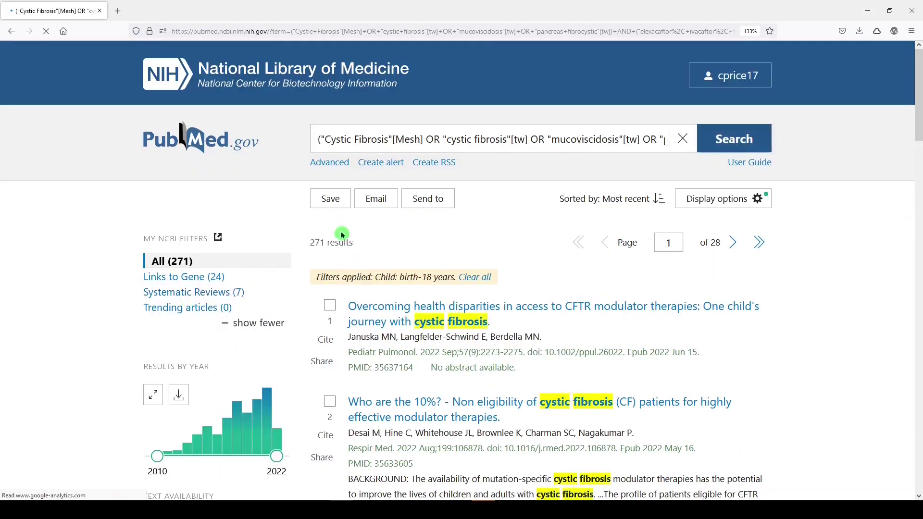
pyautogui.scroll(-10, 330, 264)
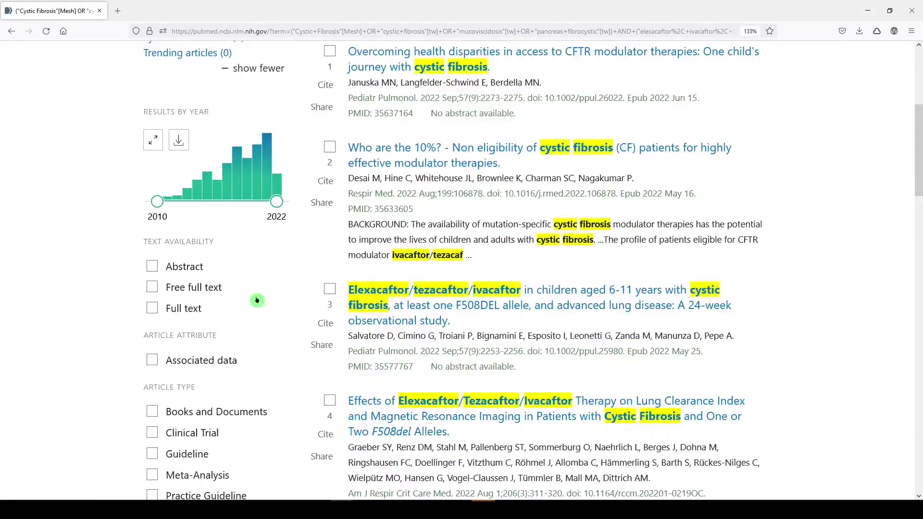
pyautogui.scroll(-4, 198, 382)
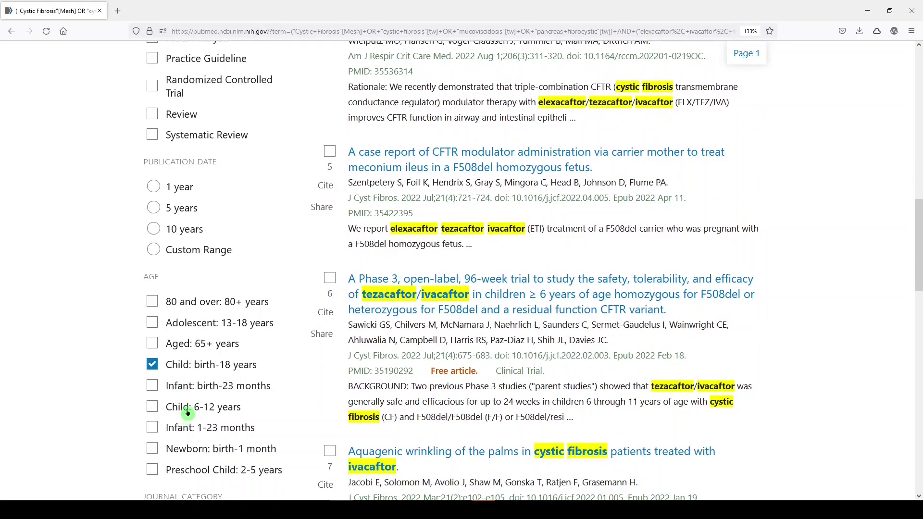
pyautogui.scroll(-1, 166, 440)
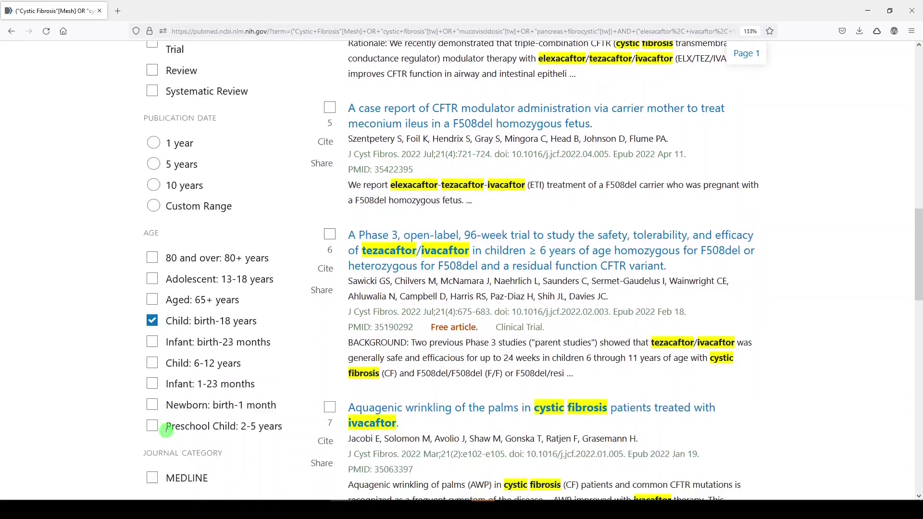
# Step: Also tick the Newborn: birth-1 month and Adolescent: 13-18 years age groups
pyautogui.click(152, 379)
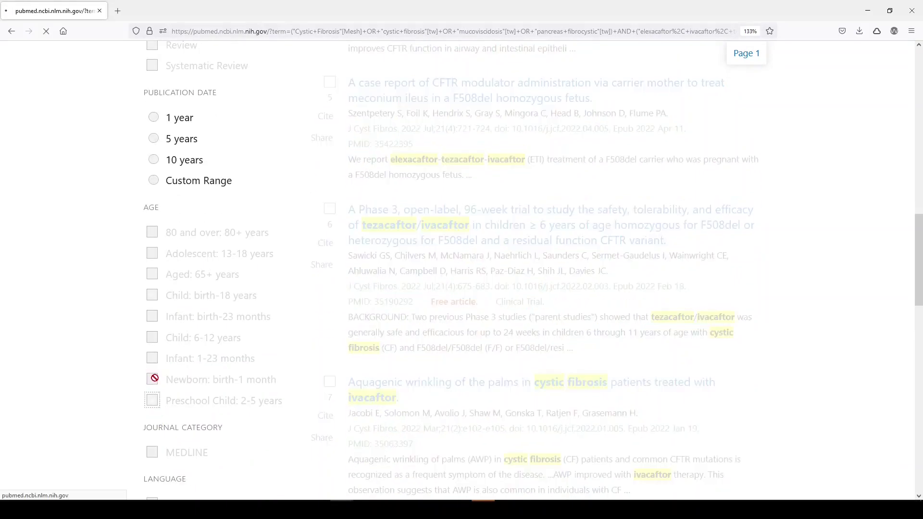
pyautogui.click(152, 101)
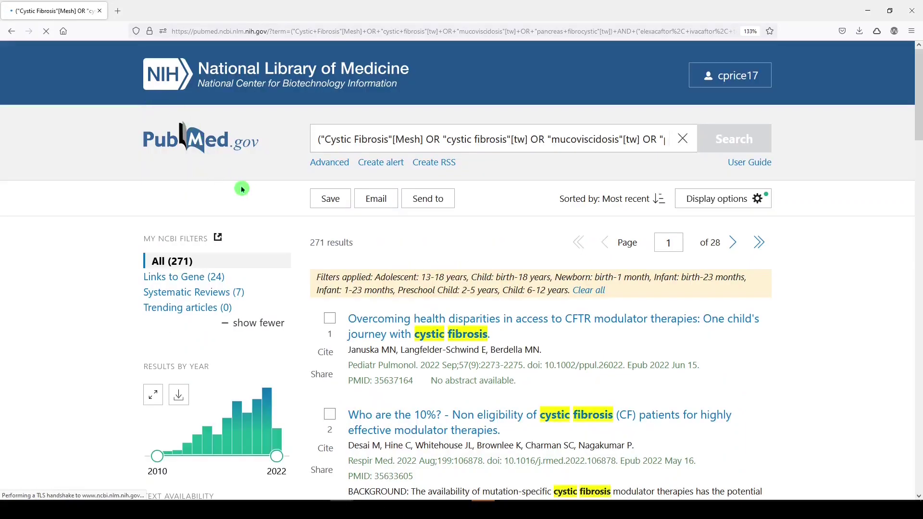
pyautogui.scroll(-9, 238, 235)
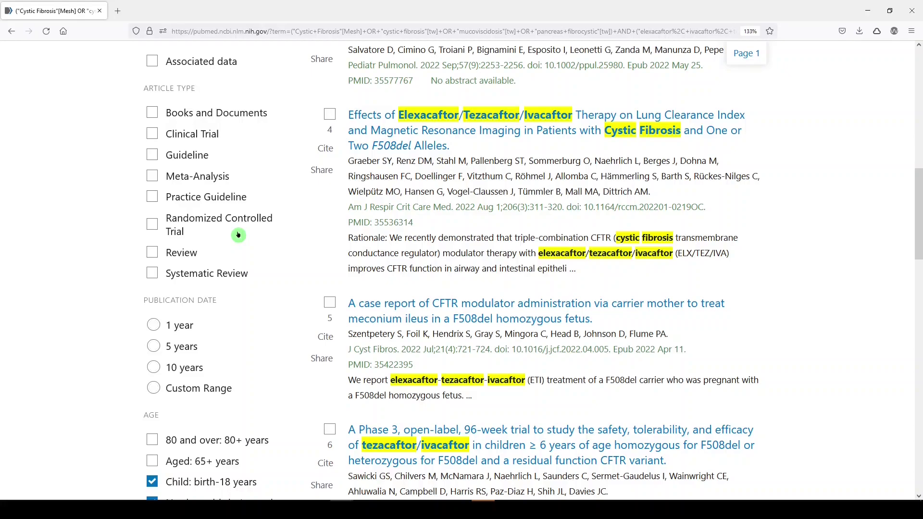
pyautogui.scroll(-3, 189, 338)
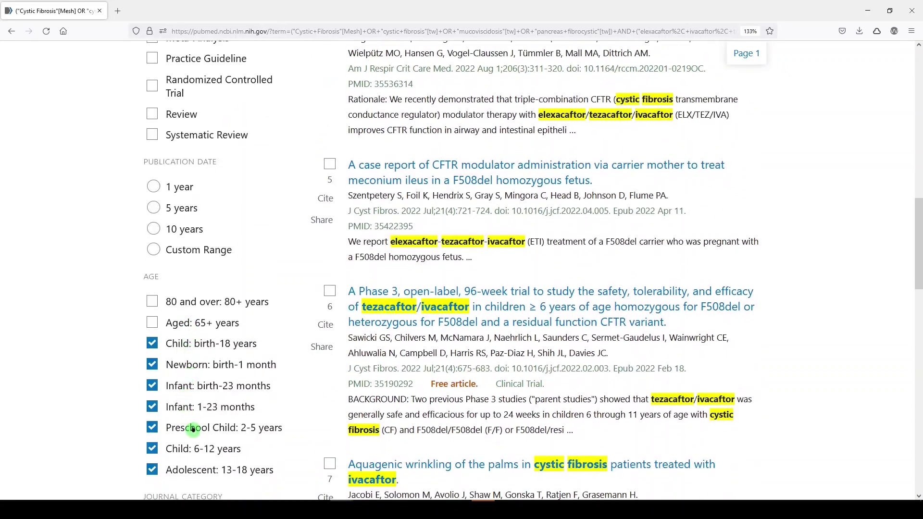
# Step: Highlight the 271 results count at the top of the list
pyautogui.scroll(8, 424, 259)
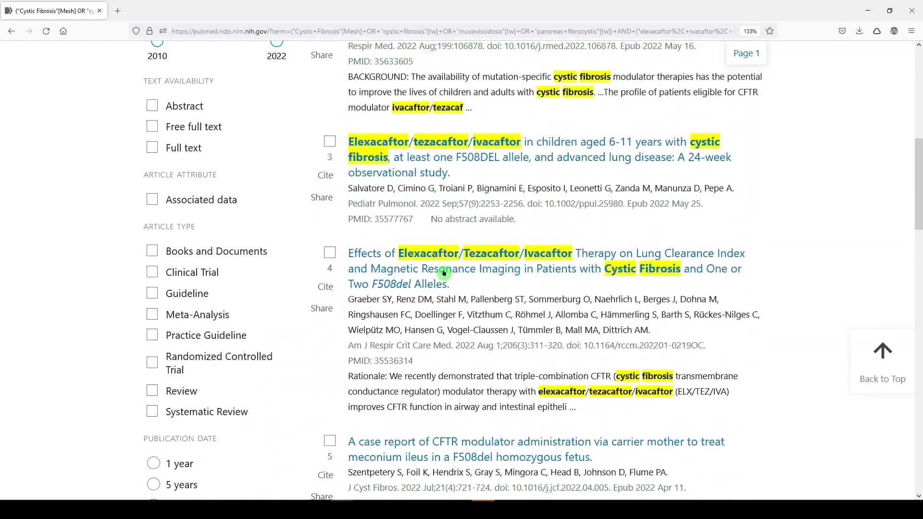
pyautogui.scroll(3, 393, 157)
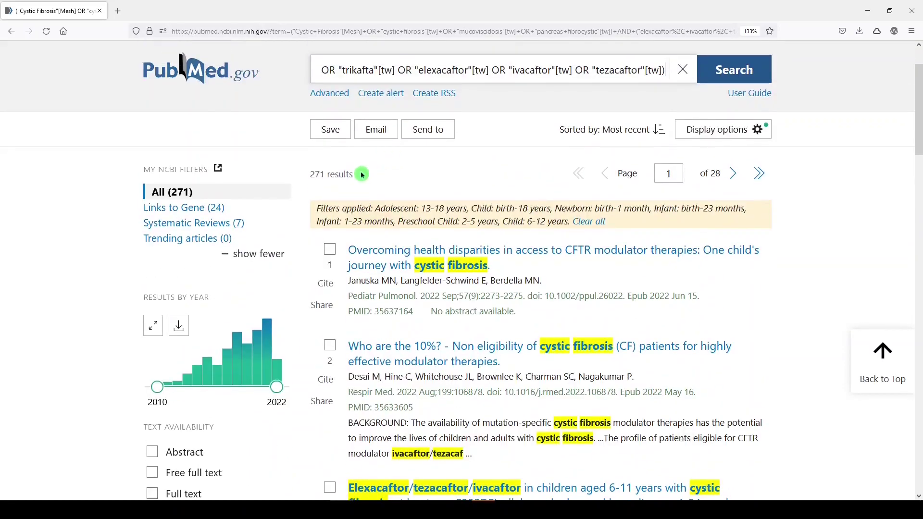
pyautogui.moveTo(365, 174); pyautogui.dragTo(316, 174)
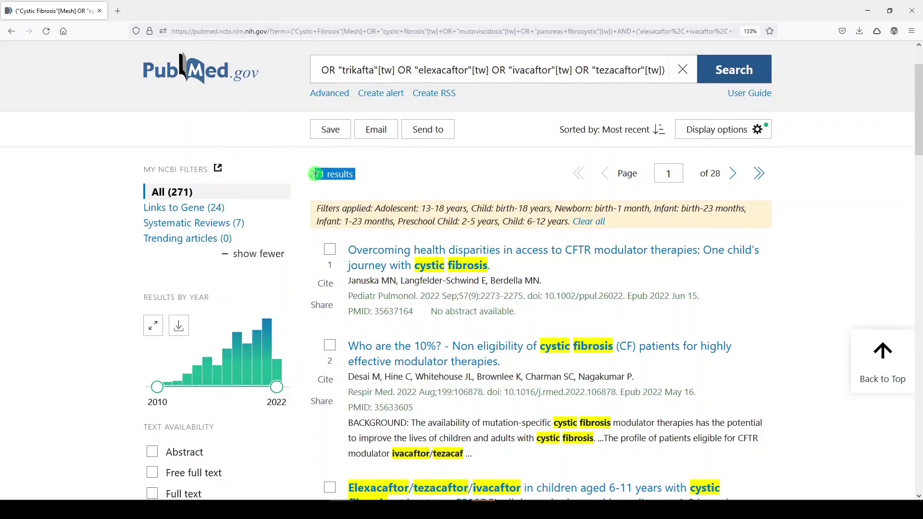
pyautogui.click(438, 257)
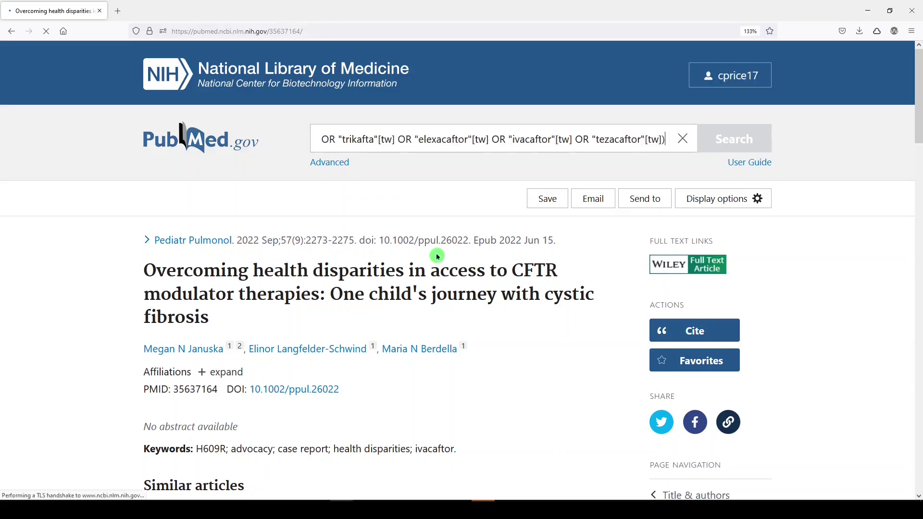
pyautogui.scroll(-15, 402, 230)
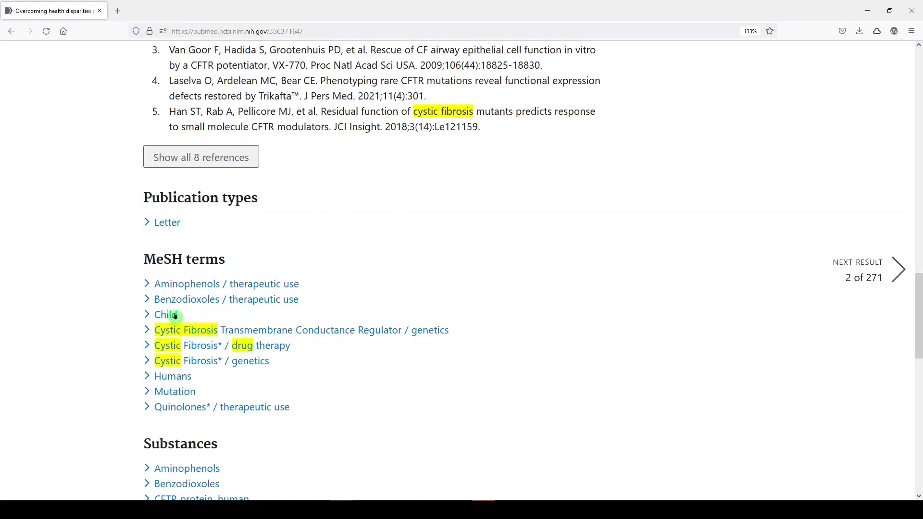
pyautogui.scroll(15, 183, 325)
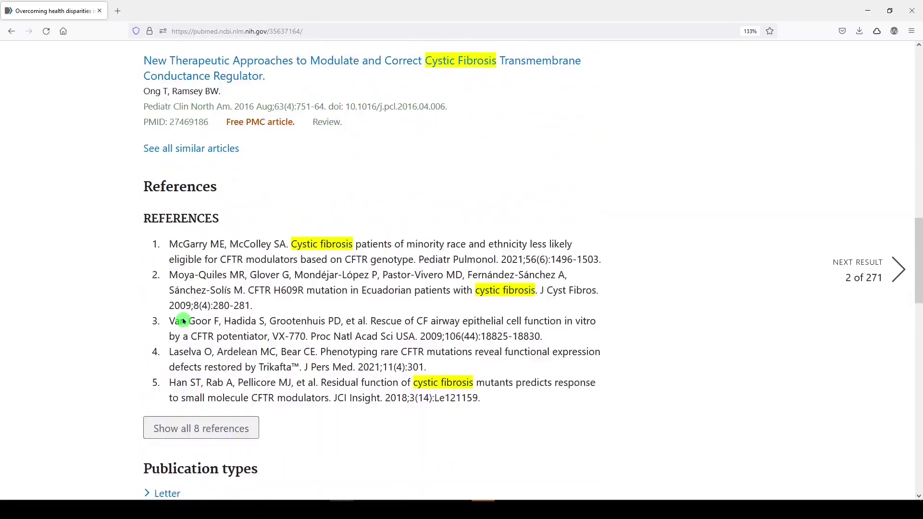
pyautogui.scroll(6, 183, 331)
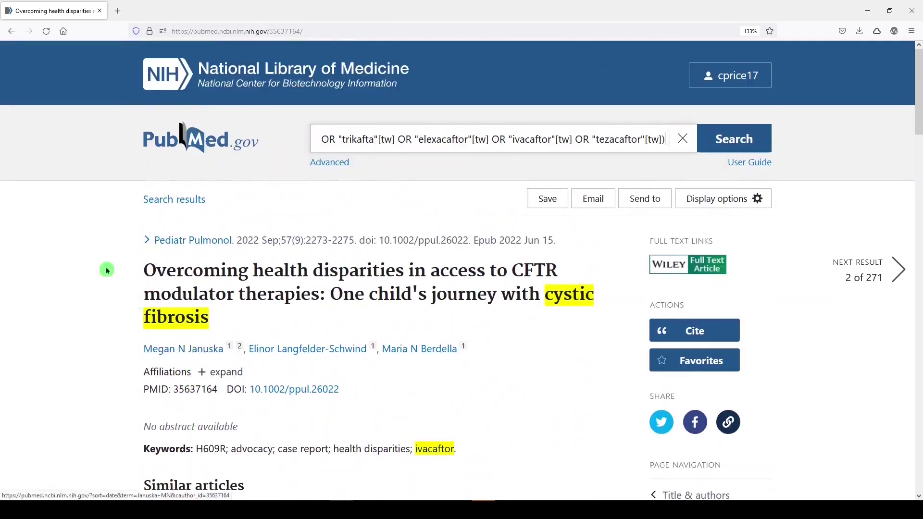
pyautogui.click(12, 32)
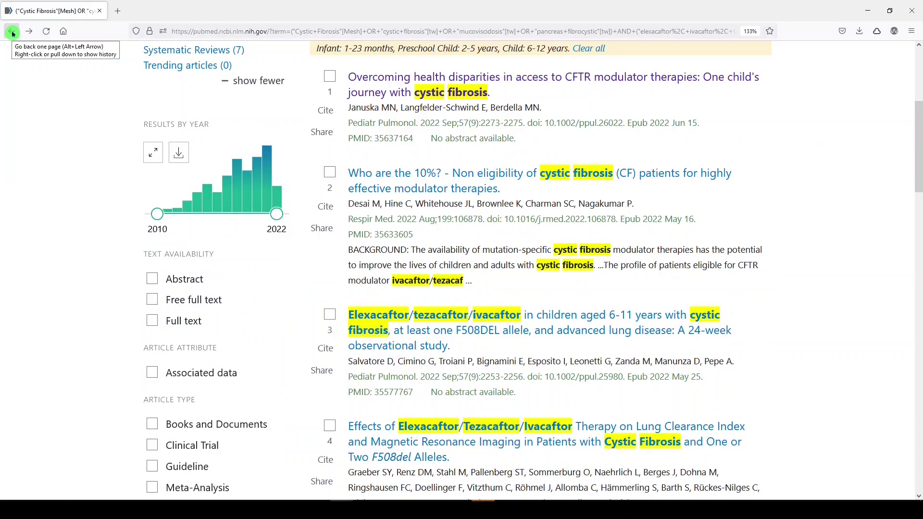
# Step: Clear all applied age filters, restoring 1,087 results across 109 pages
pyautogui.scroll(-6, 202, 220)
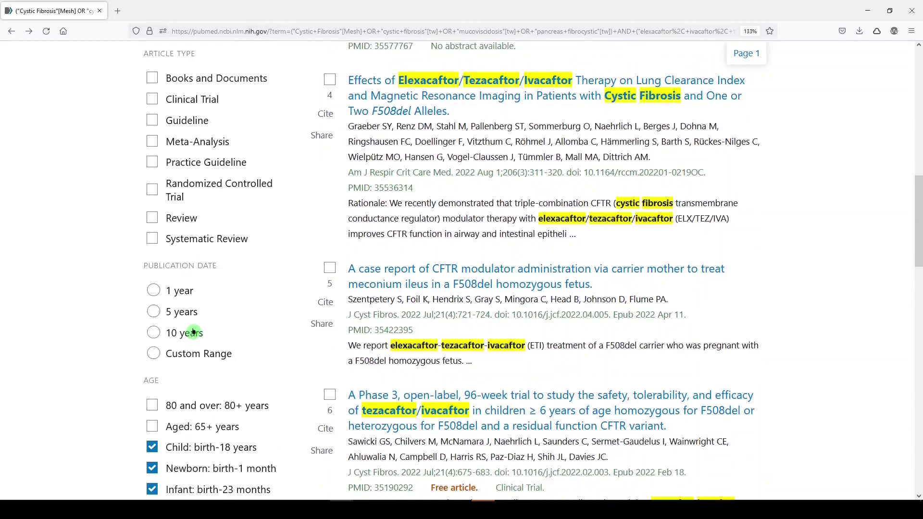
pyautogui.scroll(-1, 195, 339)
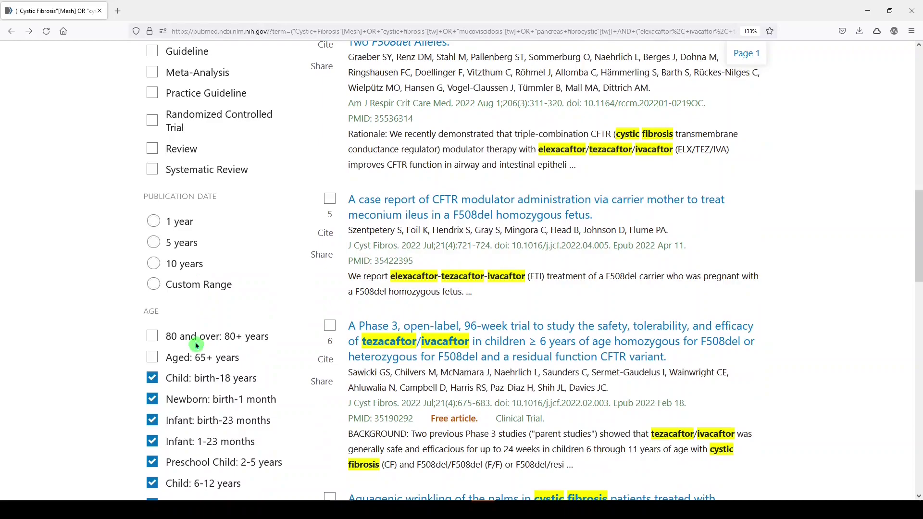
pyautogui.scroll(-1, 197, 345)
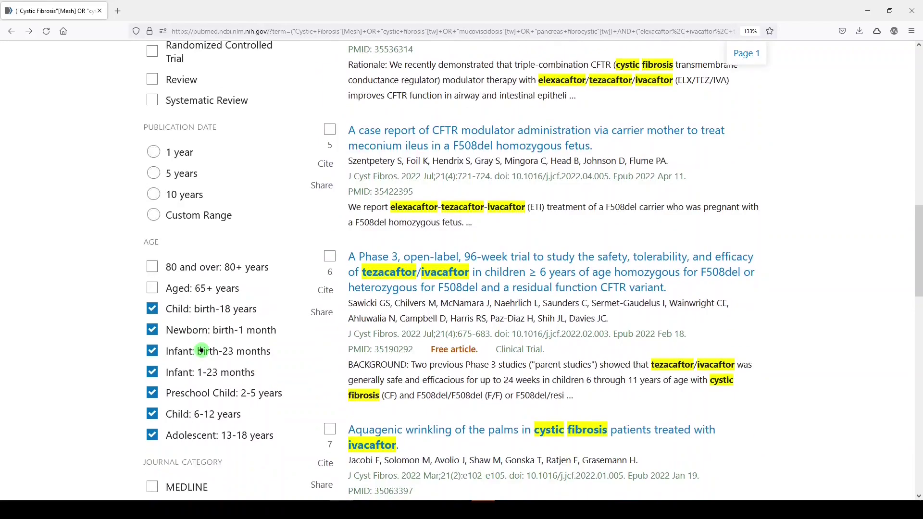
pyautogui.scroll(11, 340, 319)
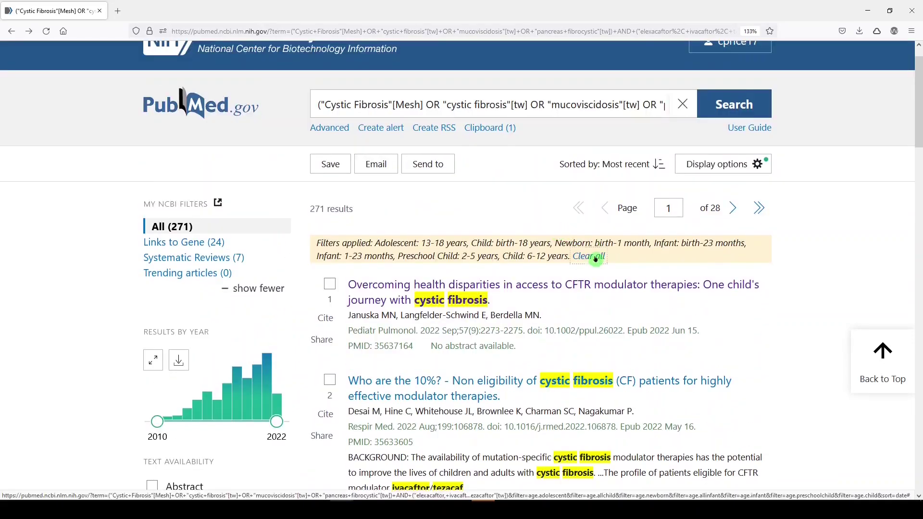
pyautogui.click(595, 257)
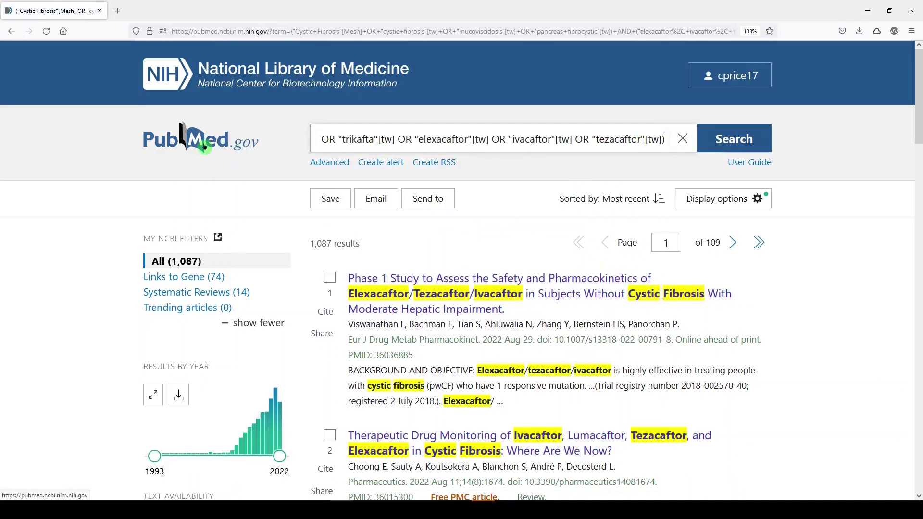
# Step: From the PubMed home page, search the MeSH Database for 'child' (64 headings)
pyautogui.click(205, 148)
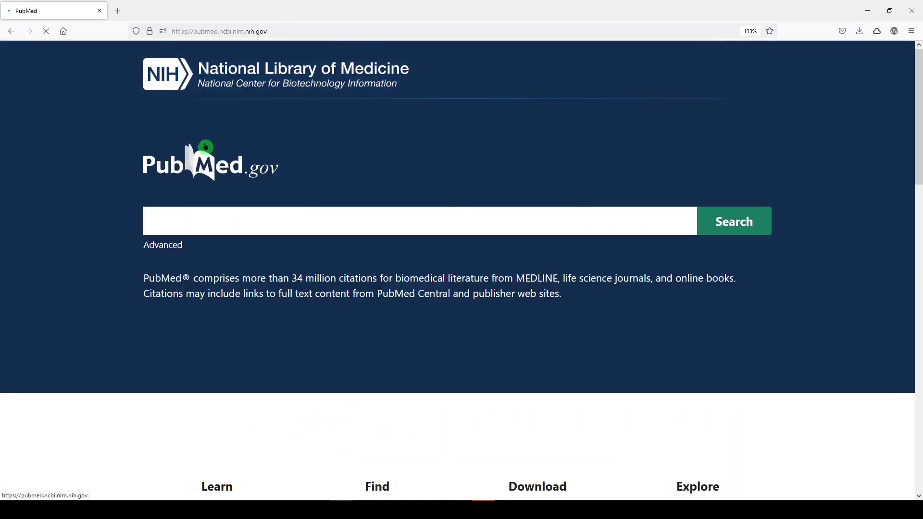
pyautogui.scroll(-4, 561, 272)
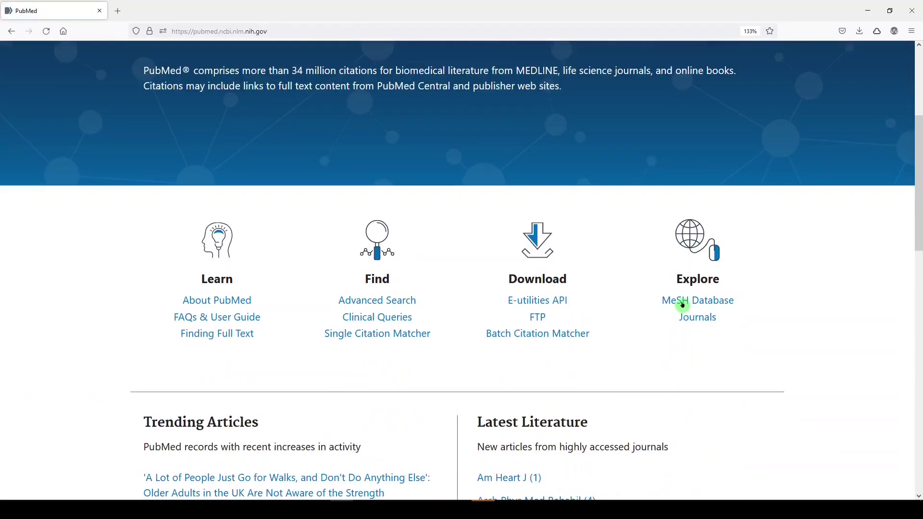
pyautogui.click(683, 304)
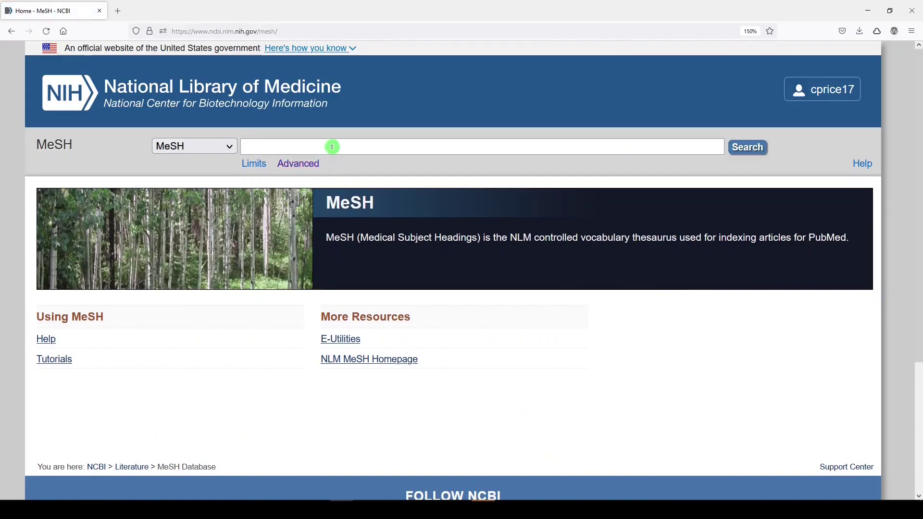
pyautogui.write('child')
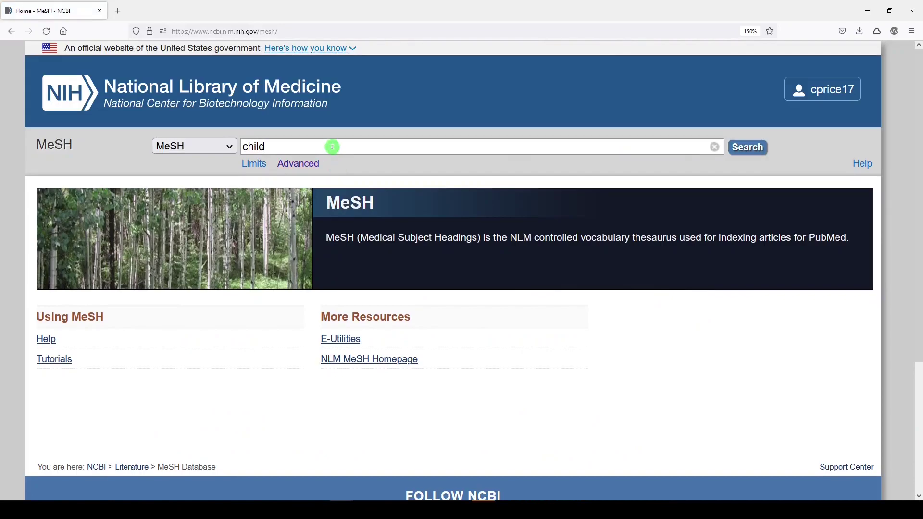
pyautogui.press('Return')
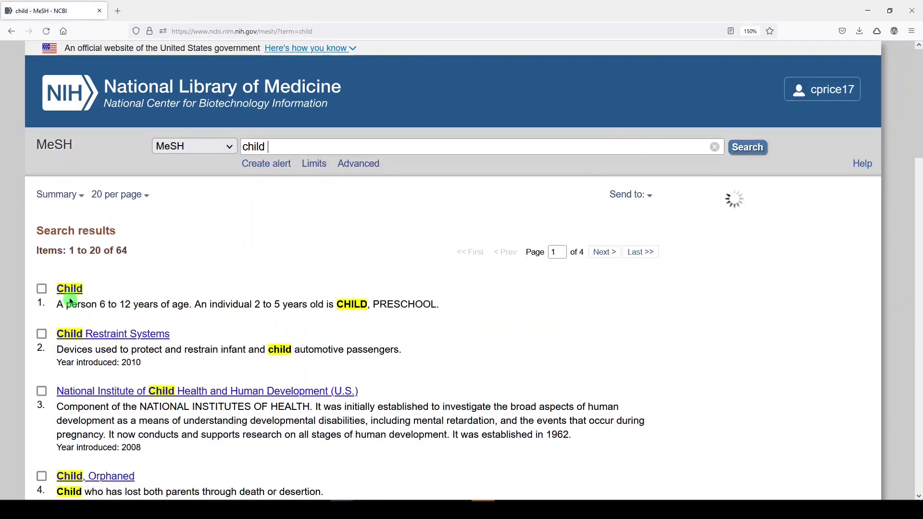
# Step: Go from the Child record up to the Age Groups heading and add "Age Groups"[Mesh] to the builder
pyautogui.click(69, 290)
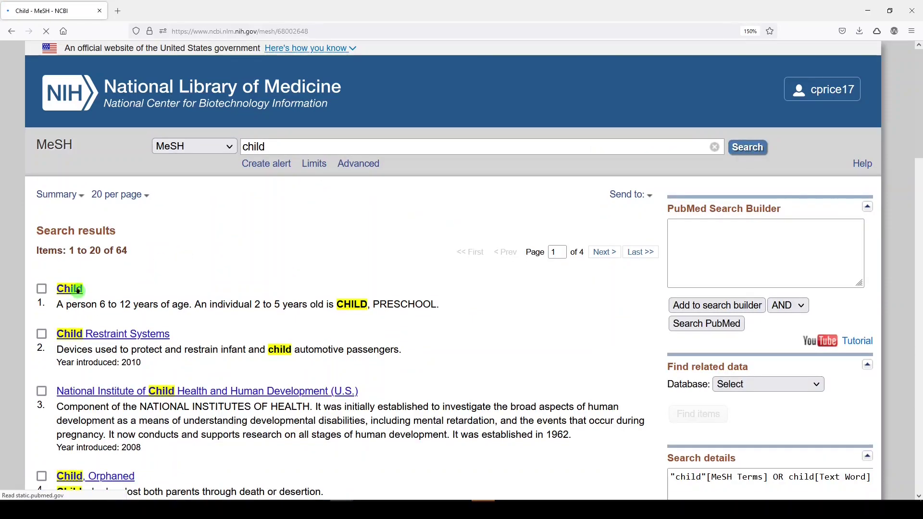
pyautogui.scroll(-6, 189, 328)
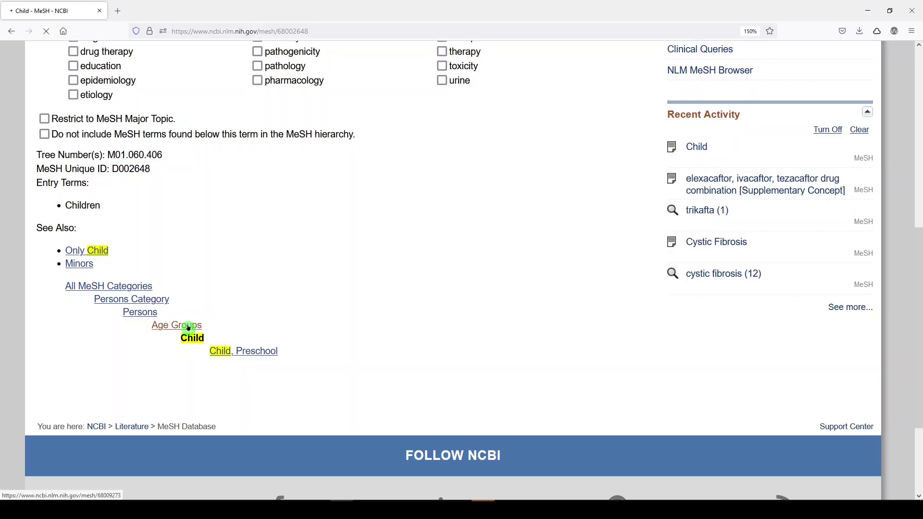
pyautogui.click(189, 327)
pyautogui.scroll(-6, 187, 325)
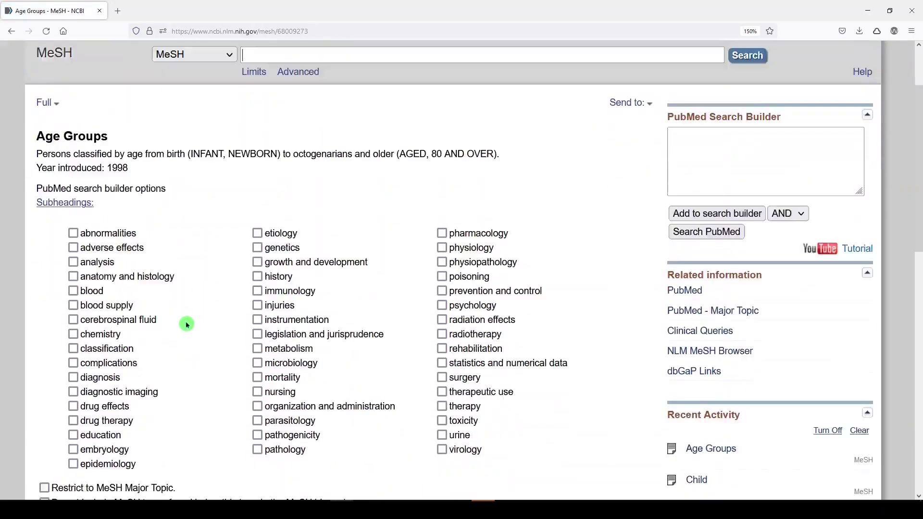
pyautogui.scroll(-3, 187, 325)
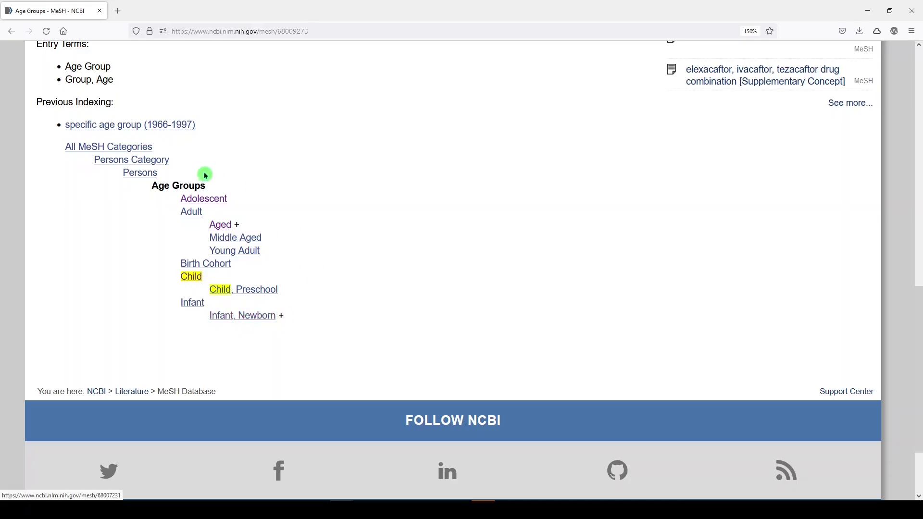
pyautogui.scroll(5, 380, 269)
pyautogui.scroll(3, 768, 292)
pyautogui.click(717, 230)
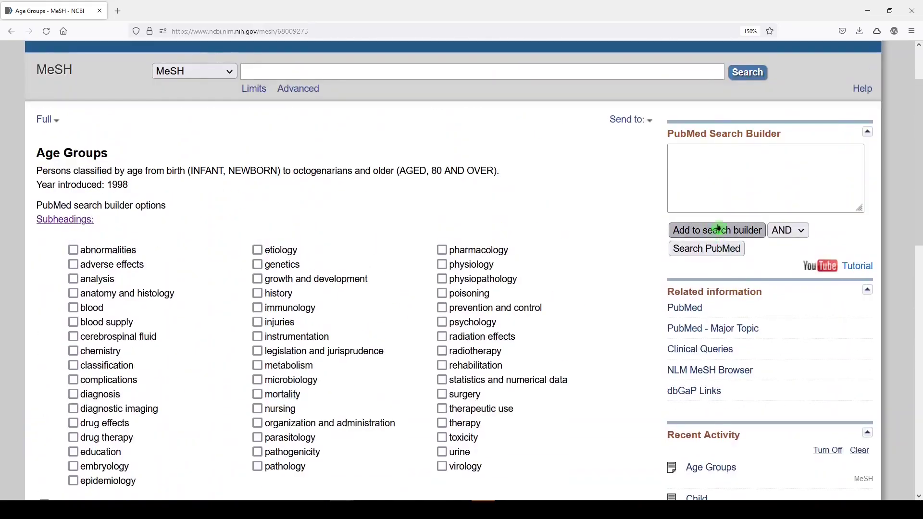
# Step: Replace the builder text with child, child preschool, infant, infant newborn and adolescent [mesh] terms joined by OR
pyautogui.tripleClick(680, 159)
pyautogui.press('BackSpace')
pyautogui.write('"child"[mesh] OR "child, presch')
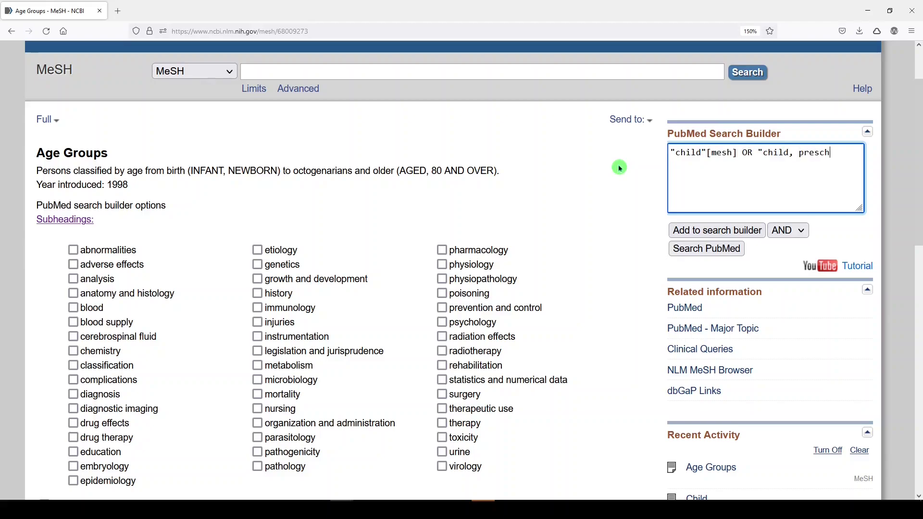
pyautogui.write('ool"[mesh] OR "infant"[t')
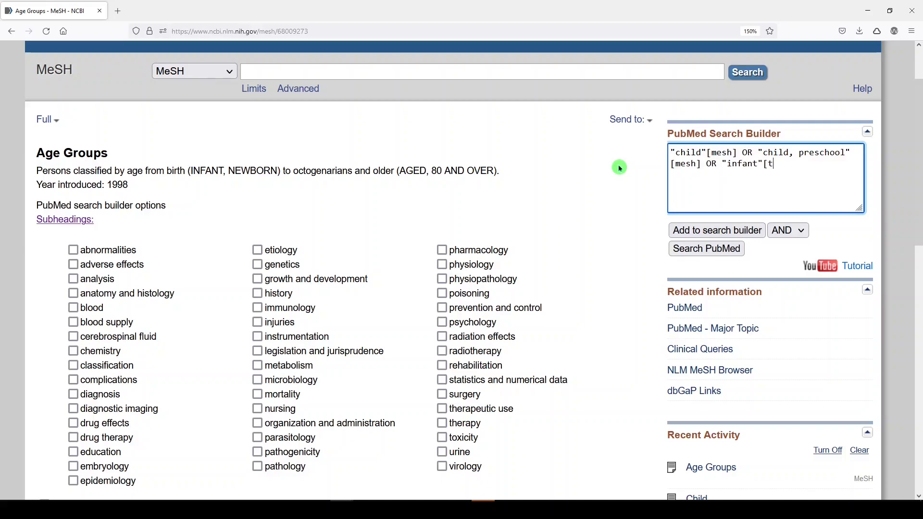
pyautogui.write('"')
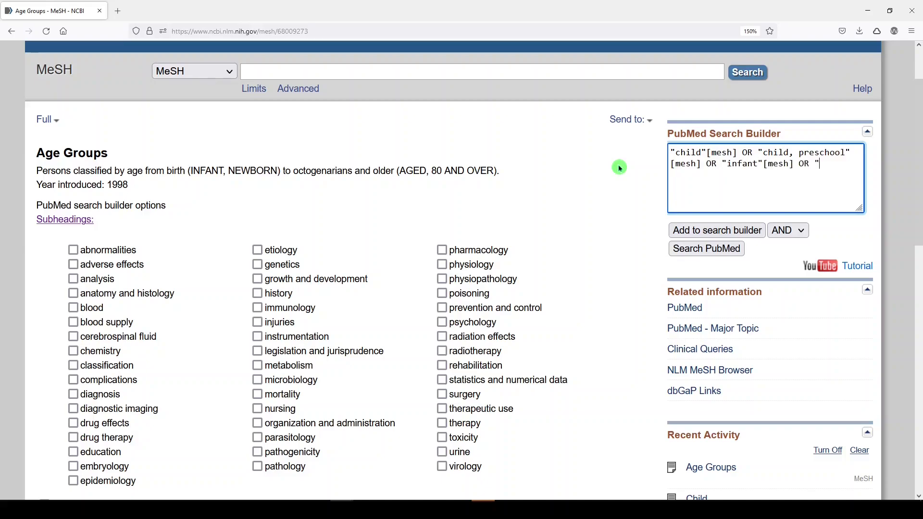
pyautogui.scroll(-15, 295, 301)
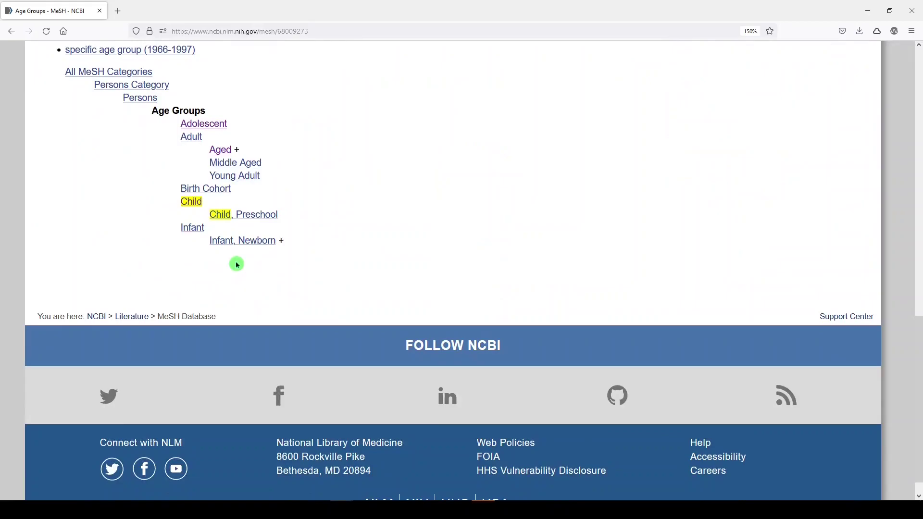
pyautogui.scroll(15, 307, 254)
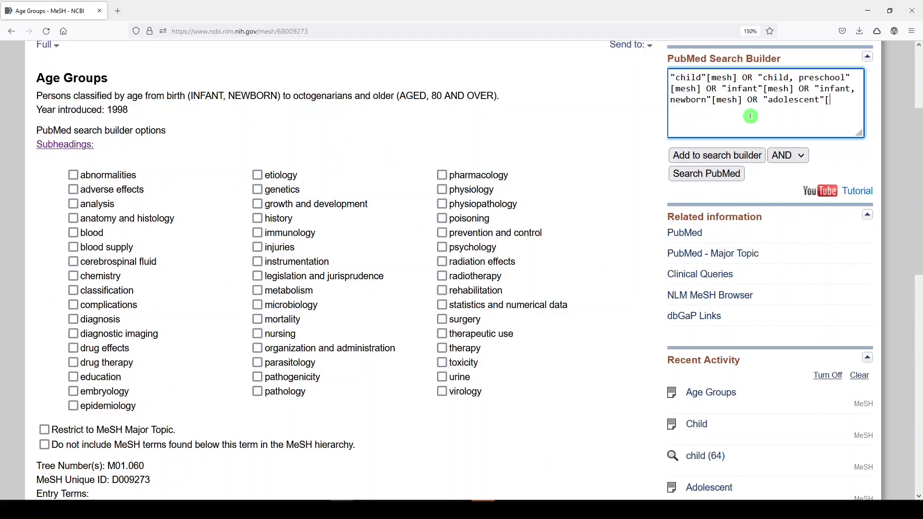
pyautogui.scroll(-8, 750, 116)
pyautogui.rightClick(274, 390)
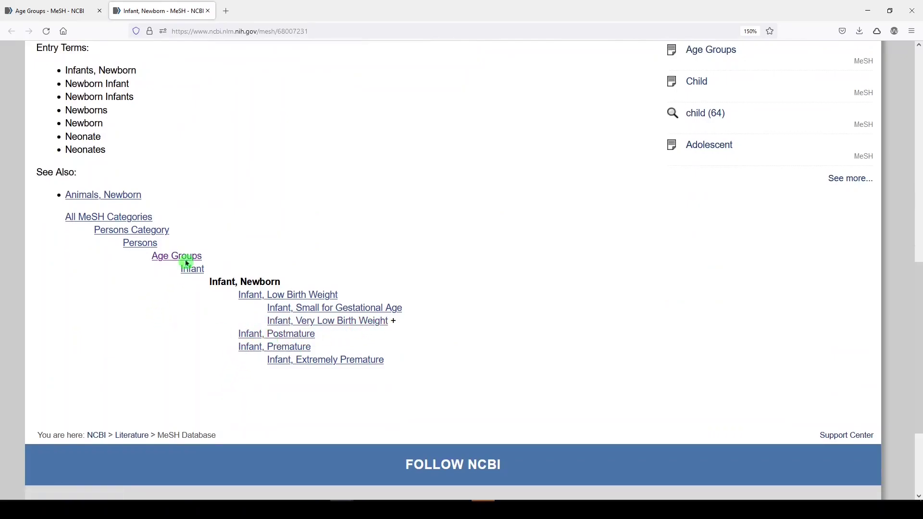
pyautogui.scroll(3, 189, 244)
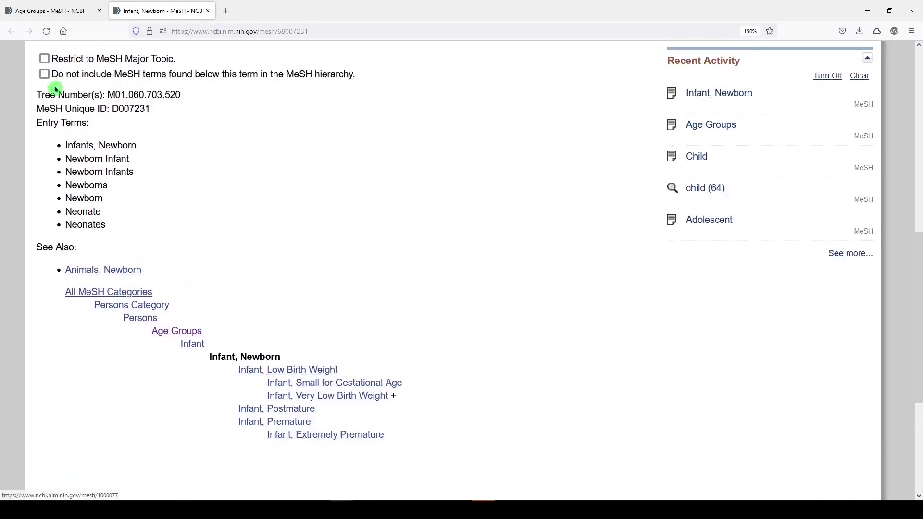
pyautogui.click(29, 9)
pyautogui.scroll(10, 726, 270)
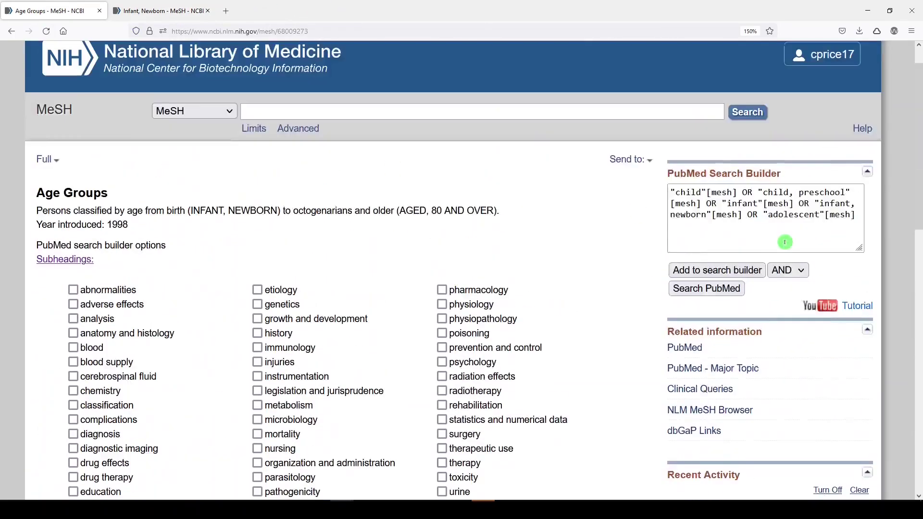
# Step: Append OR'd [tw] terms: infant*, toddler*, newborn*, youth*, pediatric*, paediatric*, child*, adolescen*, young, kids, boys, teens
pyautogui.click(858, 250)
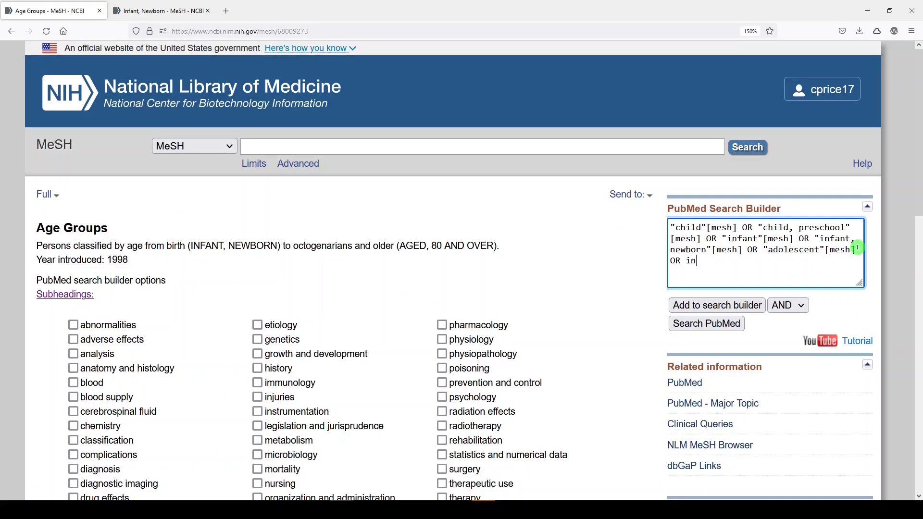
pyautogui.write('OR infant*[tw] OR todd')
pyautogui.write('ler*[tw] OR new')
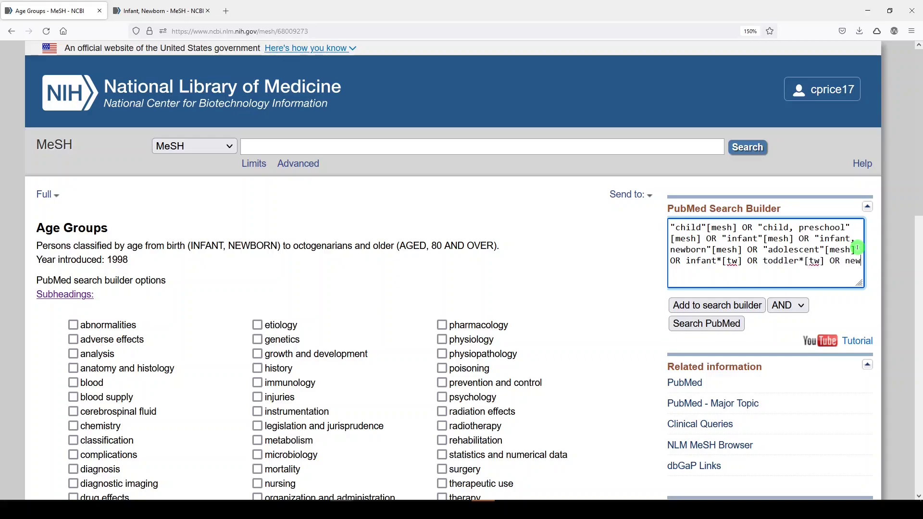
pyautogui.write('born*[tw] OR youth')
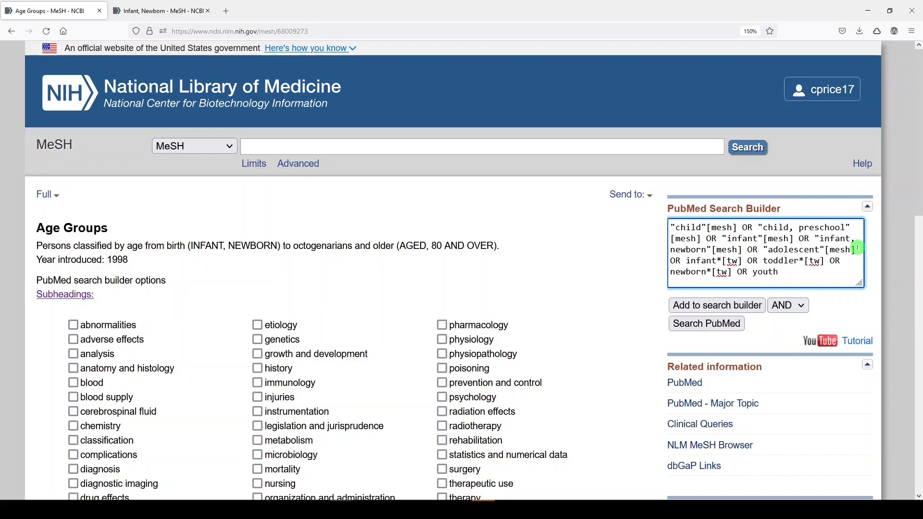
pyautogui.write('*[tw] OR')
pyautogui.write(' pediatric*[tw] OR pae')
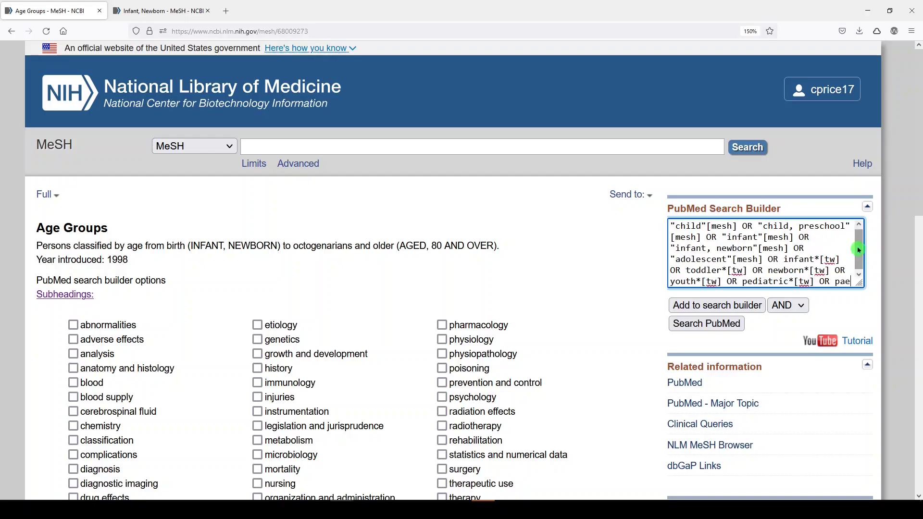
pyautogui.write('diatric*[tw] OR child*')
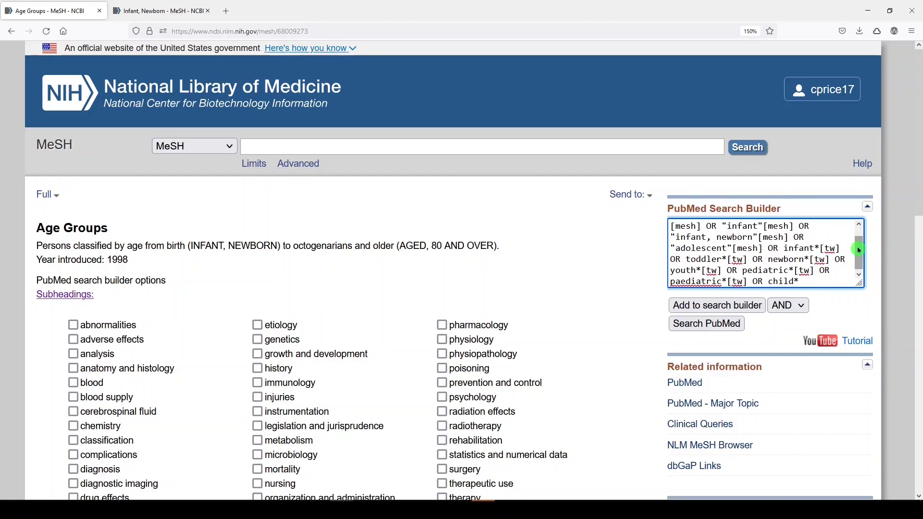
pyautogui.write('[tw] OR adole')
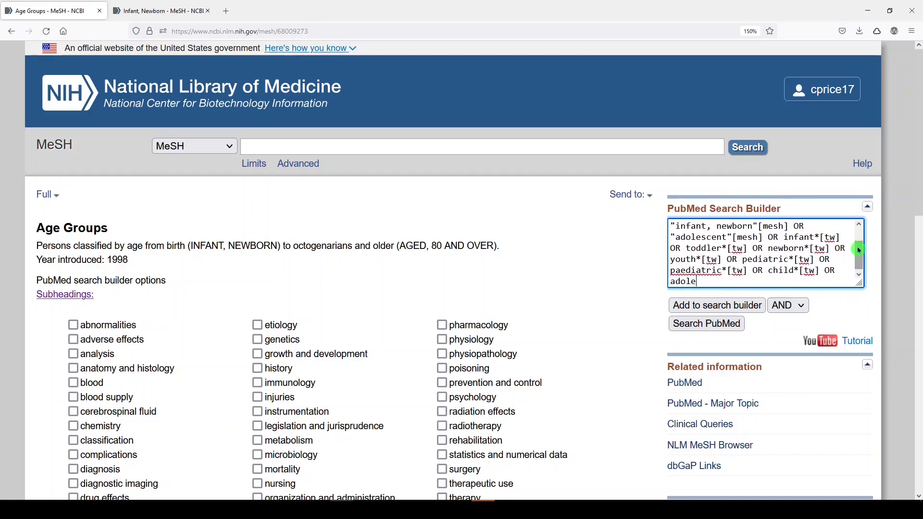
pyautogui.write('scen*[tw]')
pyautogui.write('OR')
pyautogui.write(' young t')
pyautogui.write('tw] OR ')
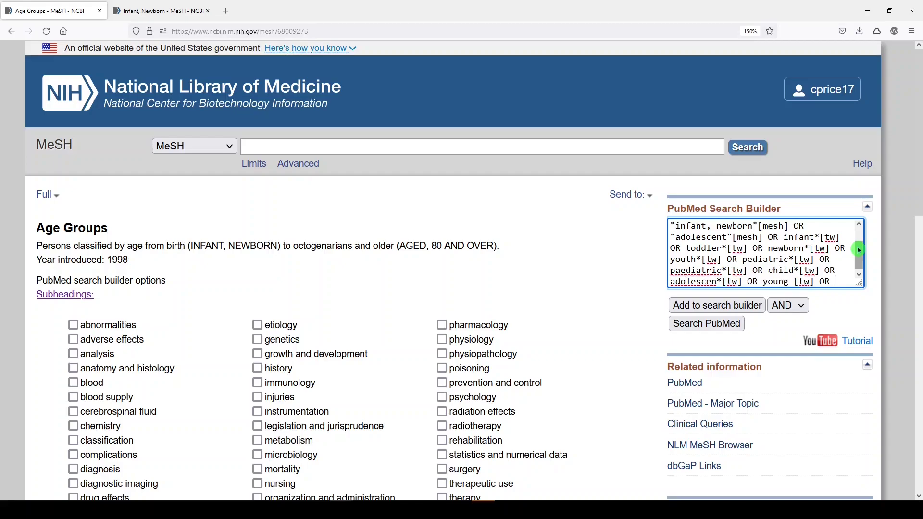
pyautogui.write('kid [tw] OR kids')
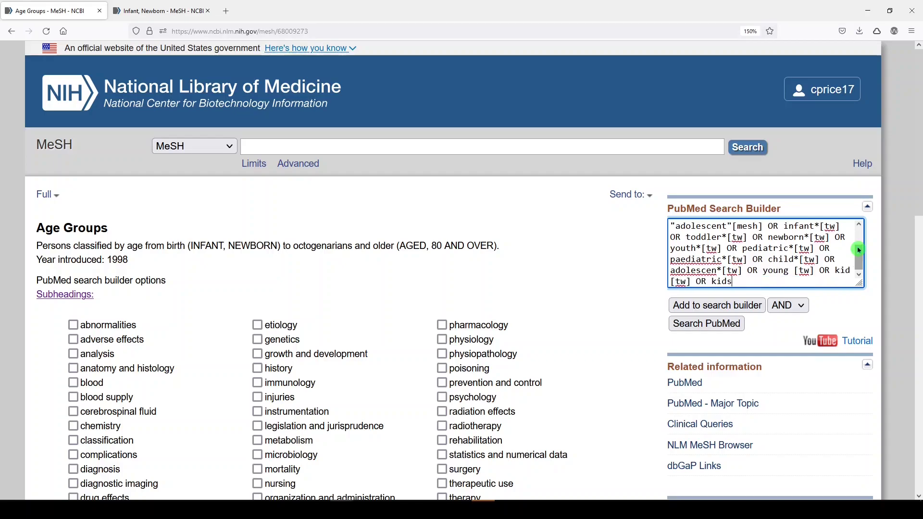
pyautogui.write(' [tw] OR boy [tw] OR boys [tw] OR')
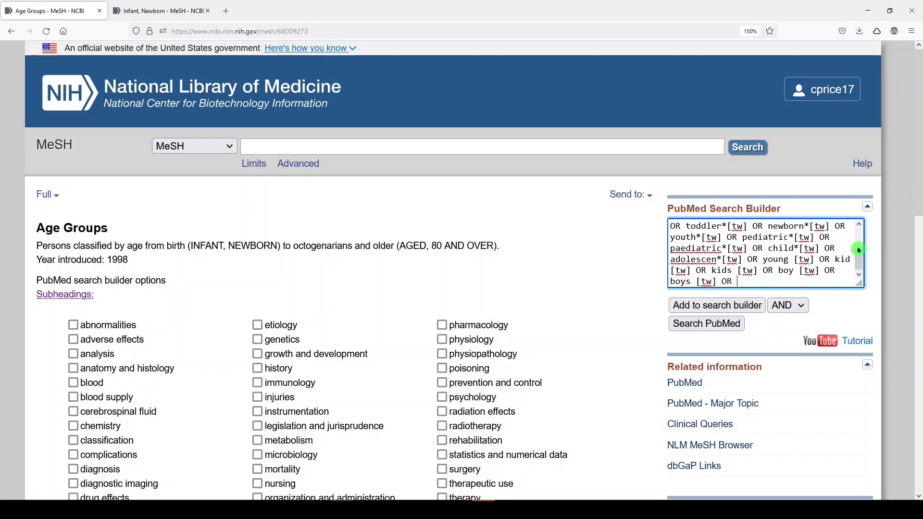
pyautogui.write(' teen [tw] OR teens [tw] OR tee')
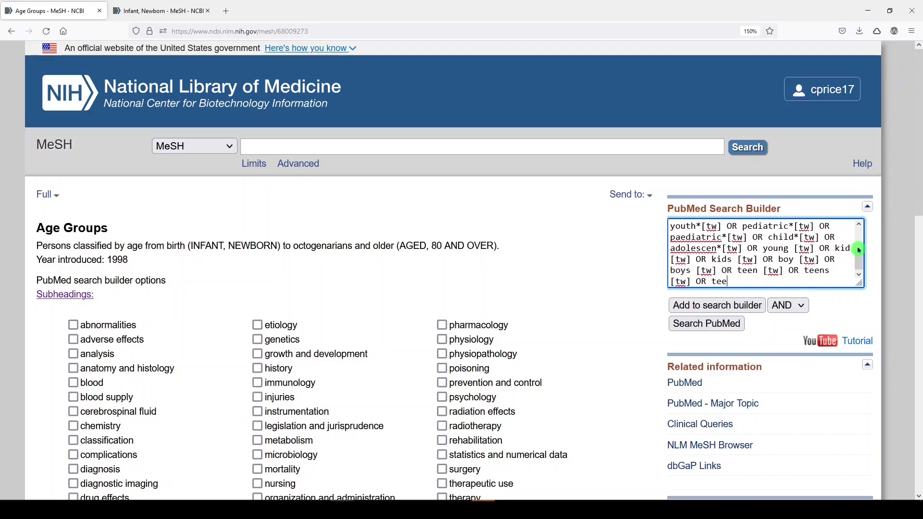
pyautogui.write('nager*[tw]')
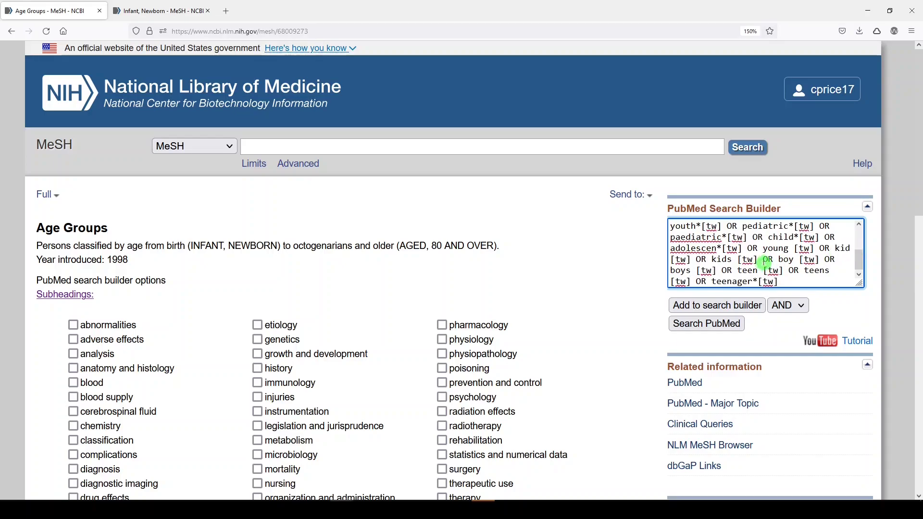
# Step: Run the custom child age query in PubMed and review its 5,301,170 results and Age filters
pyautogui.click(719, 324)
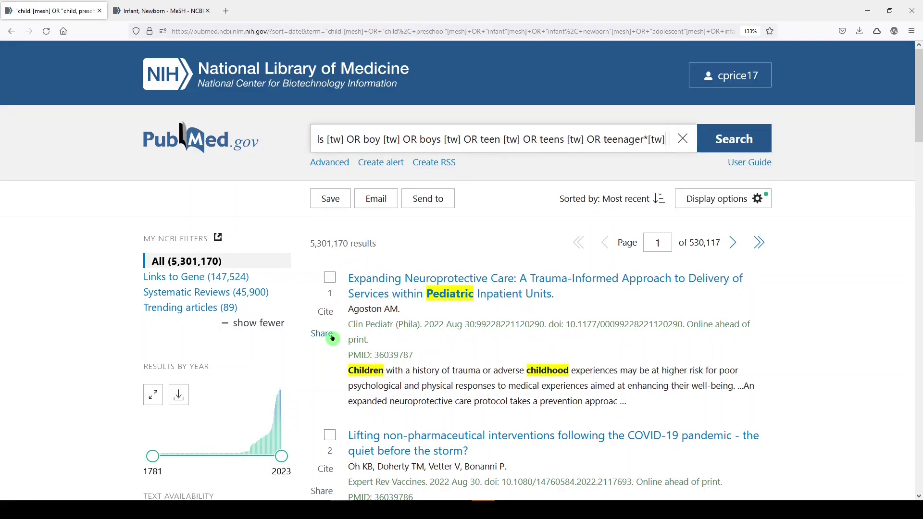
pyautogui.scroll(-12, 214, 291)
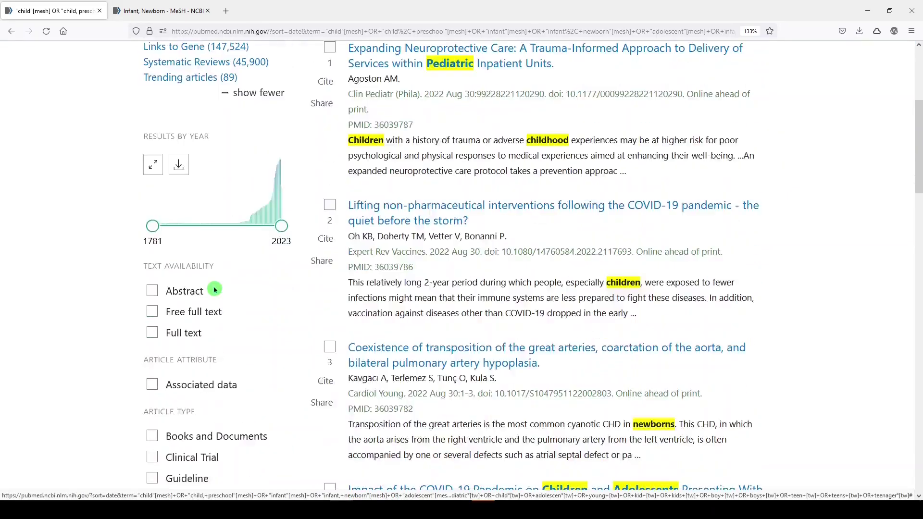
pyautogui.scroll(-2, 158, 365)
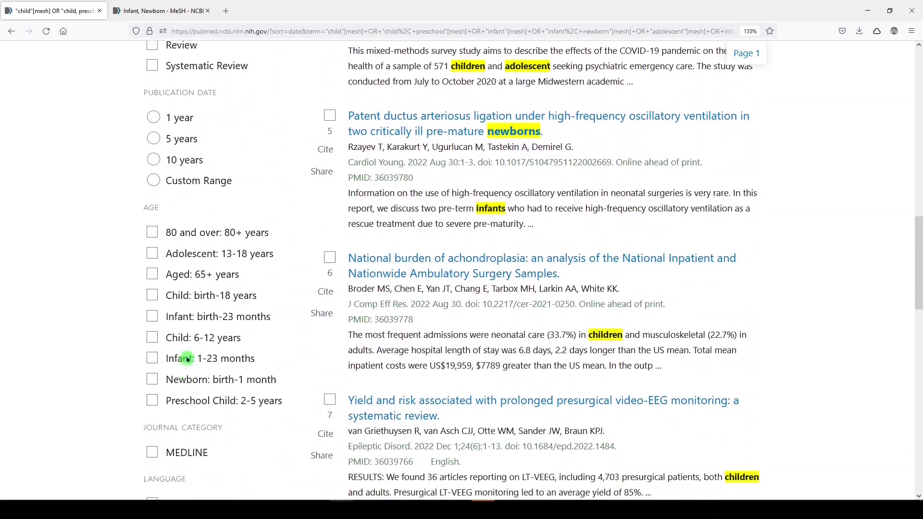
pyautogui.scroll(9, 140, 356)
pyautogui.scroll(5, 208, 338)
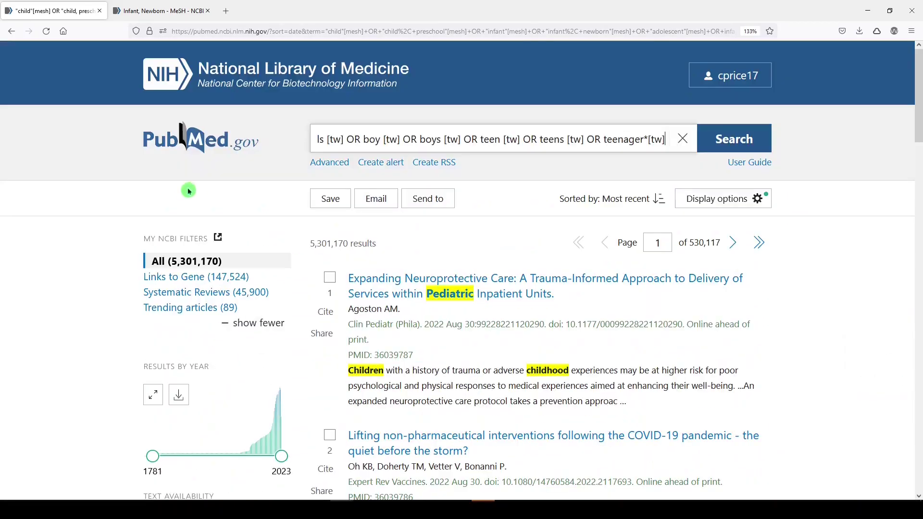
pyautogui.click(339, 164)
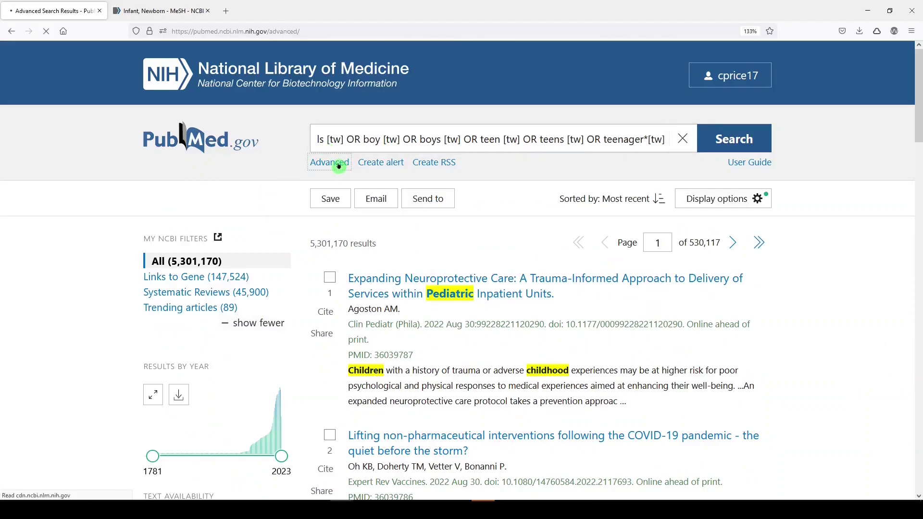
pyautogui.scroll(-11, 365, 198)
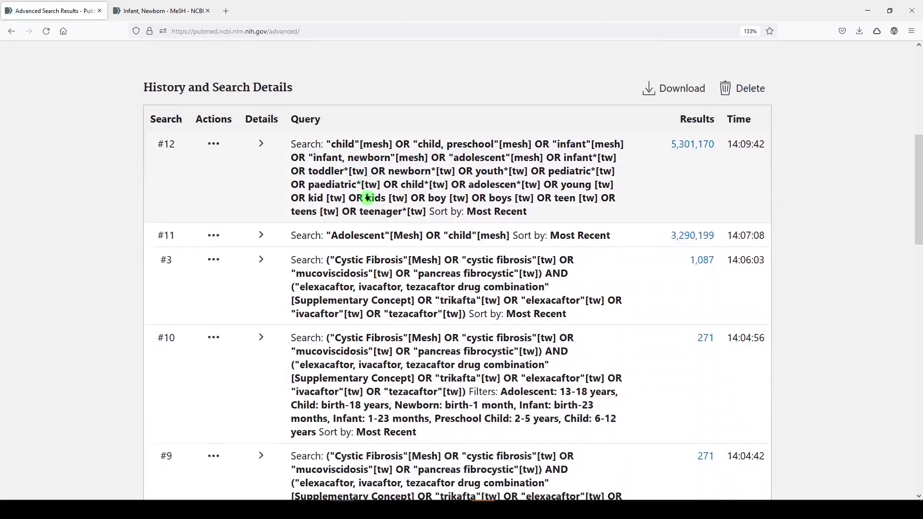
pyautogui.scroll(-11, 285, 283)
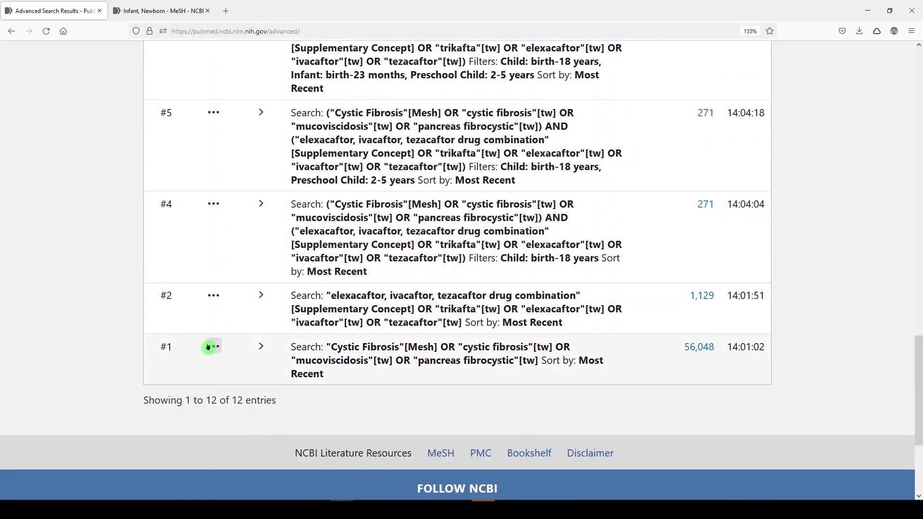
pyautogui.click(212, 347)
pyautogui.click(264, 352)
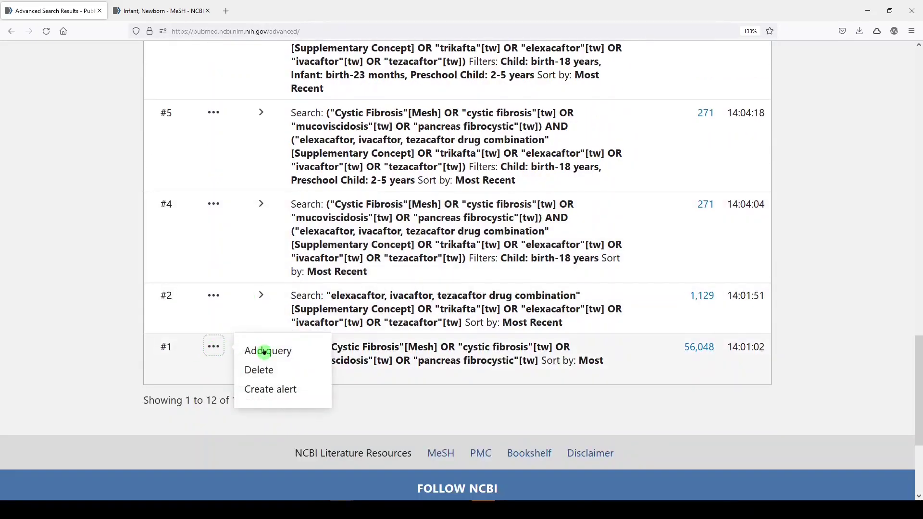
pyautogui.scroll(-12, 264, 348)
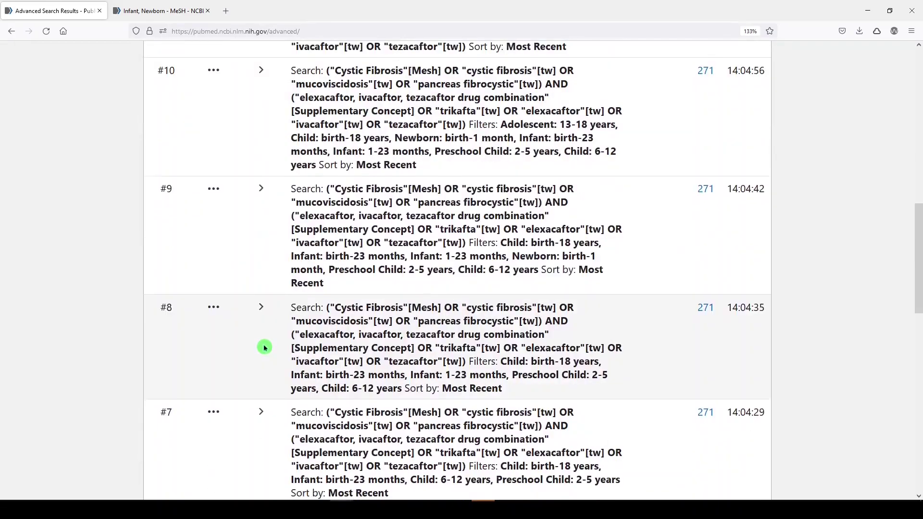
pyautogui.scroll(-6, 265, 347)
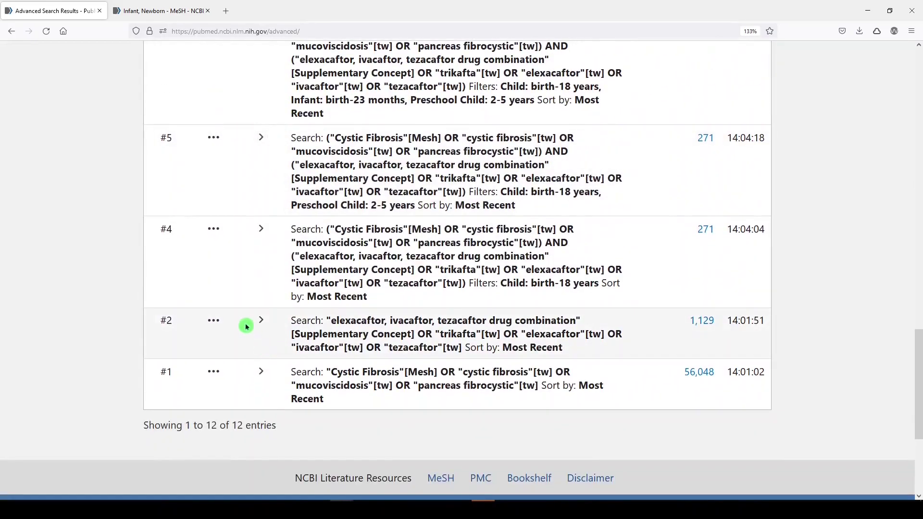
pyautogui.click(215, 321)
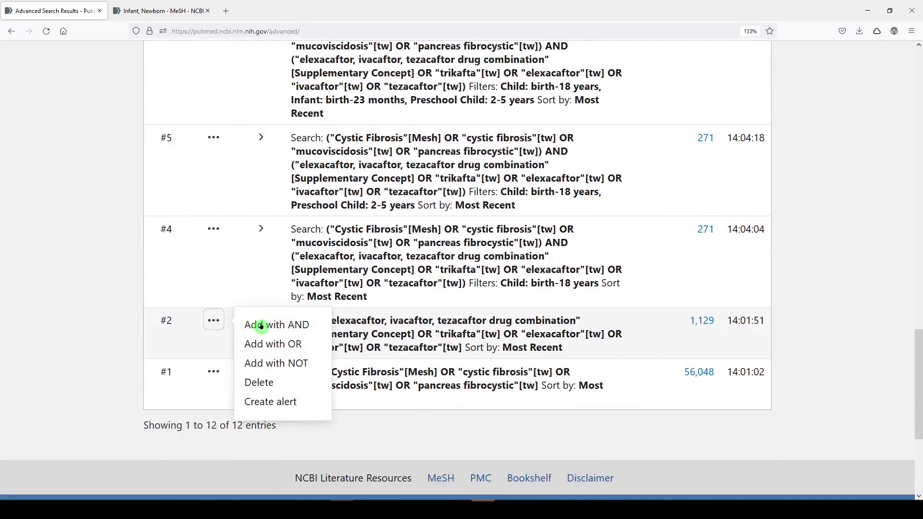
pyautogui.click(261, 326)
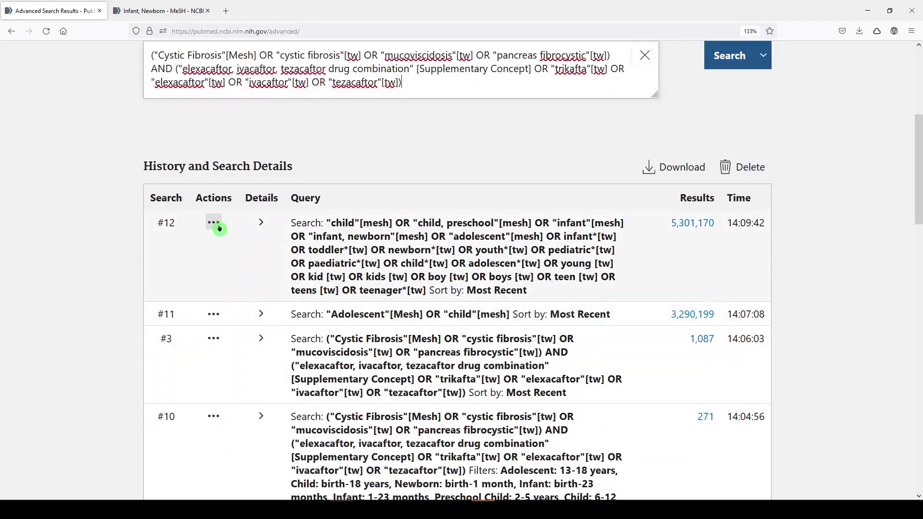
pyautogui.click(217, 226)
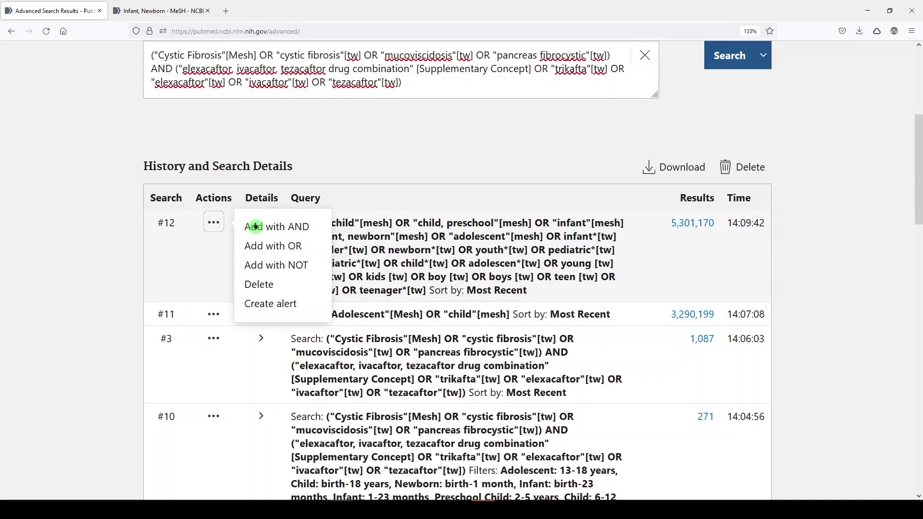
pyautogui.click(255, 227)
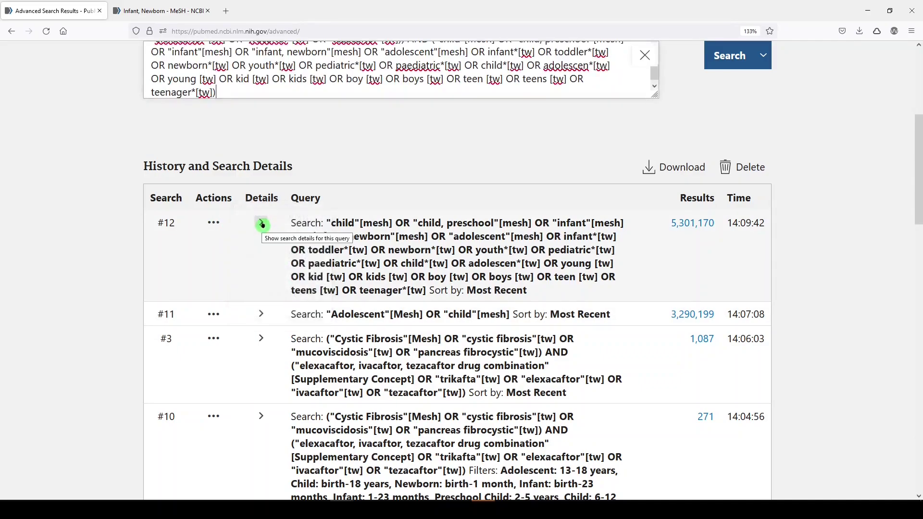
pyautogui.scroll(2, 485, 237)
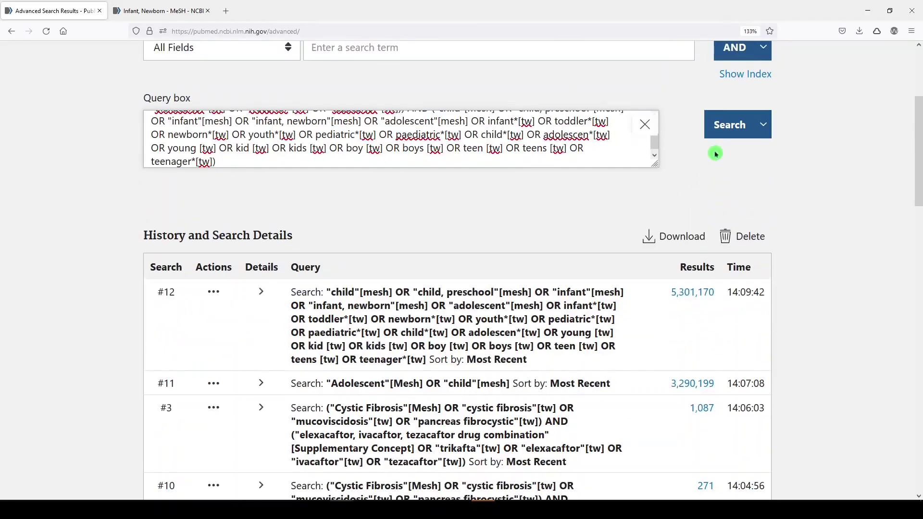
pyautogui.click(729, 126)
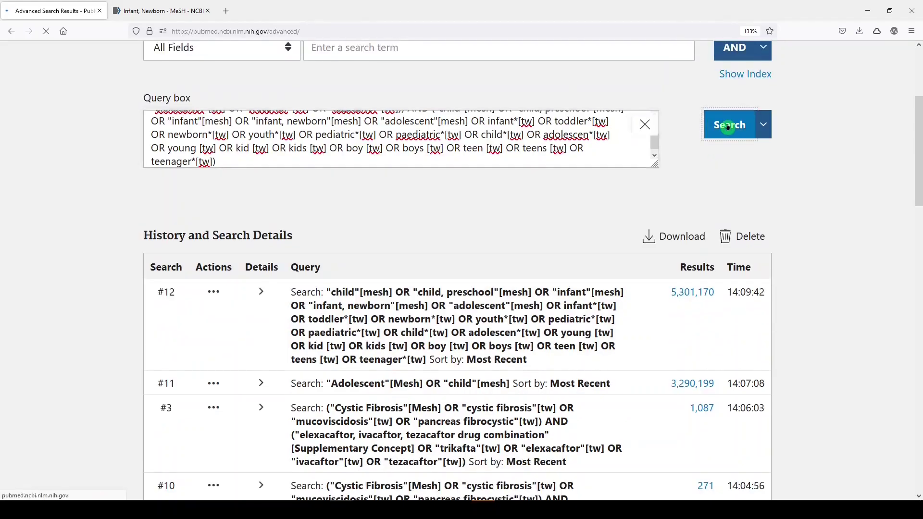
pyautogui.scroll(-2, 445, 188)
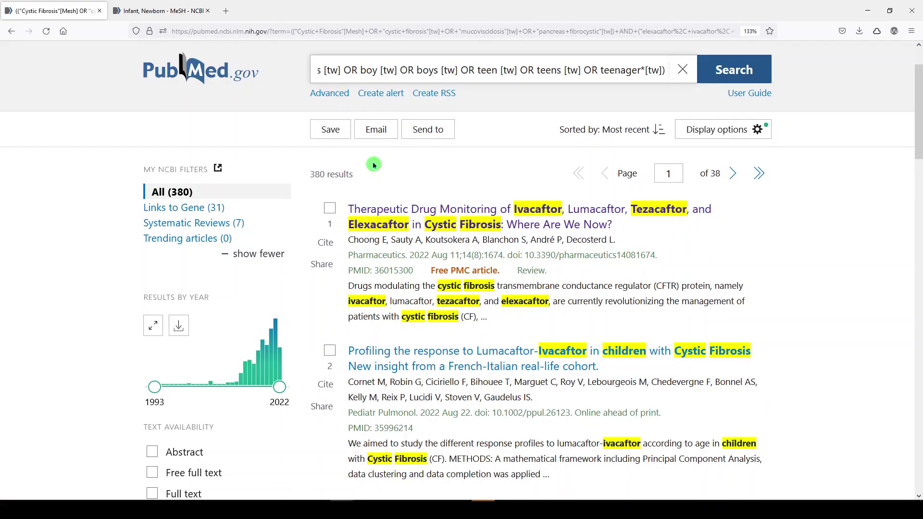
pyautogui.scroll(-5, 451, 274)
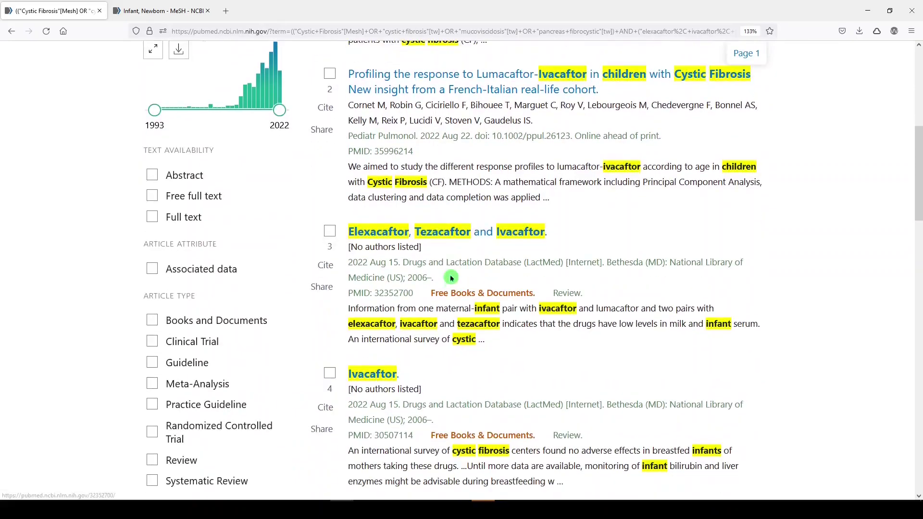
pyautogui.scroll(-3, 452, 278)
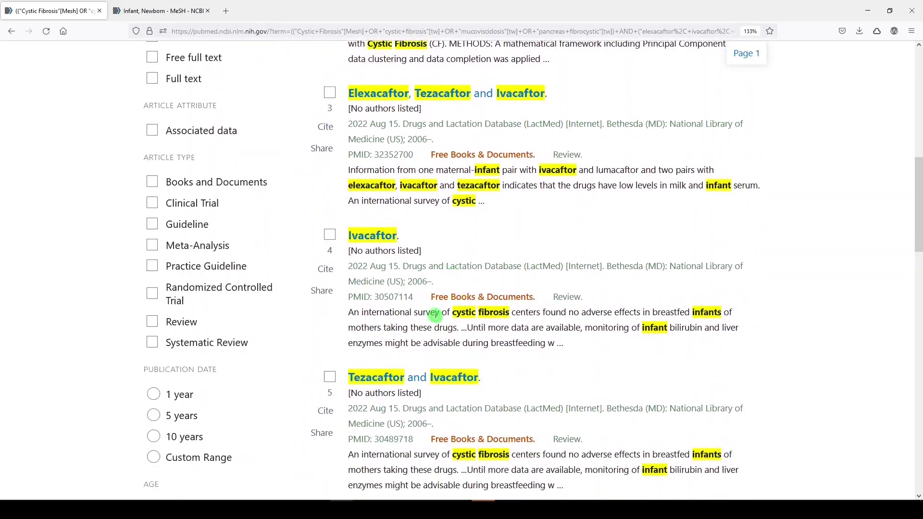
pyautogui.scroll(10, 435, 314)
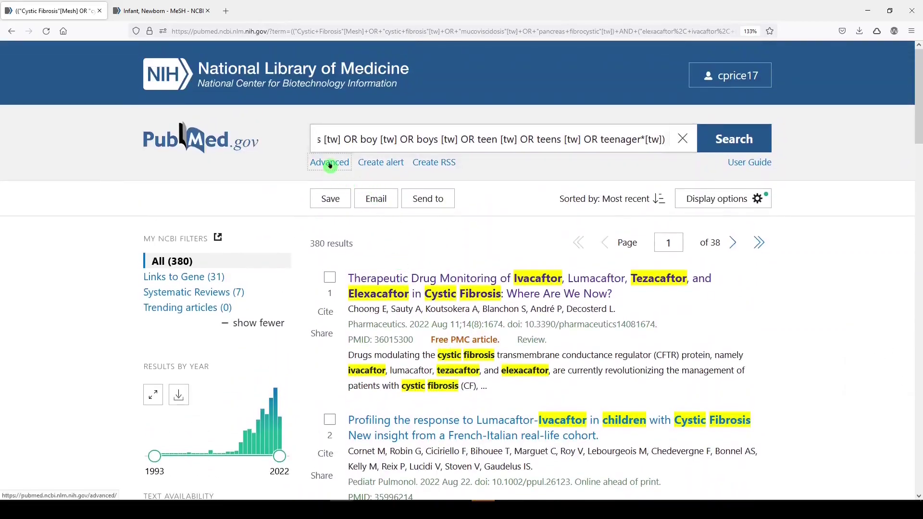
# Step: On the Advanced page, add search #13 from the history into the query box
pyautogui.click(330, 164)
pyautogui.scroll(-4, 361, 219)
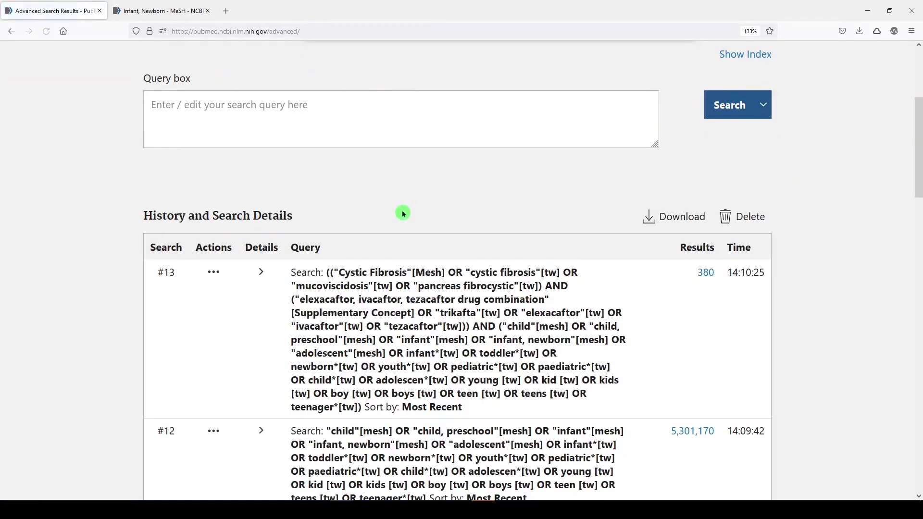
pyautogui.scroll(-6, 403, 214)
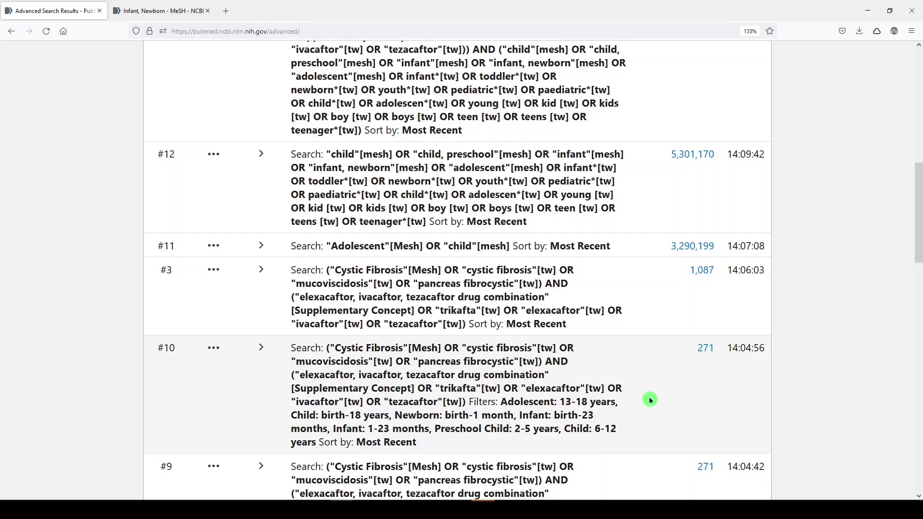
pyautogui.scroll(3, 652, 394)
pyautogui.scroll(2, 656, 395)
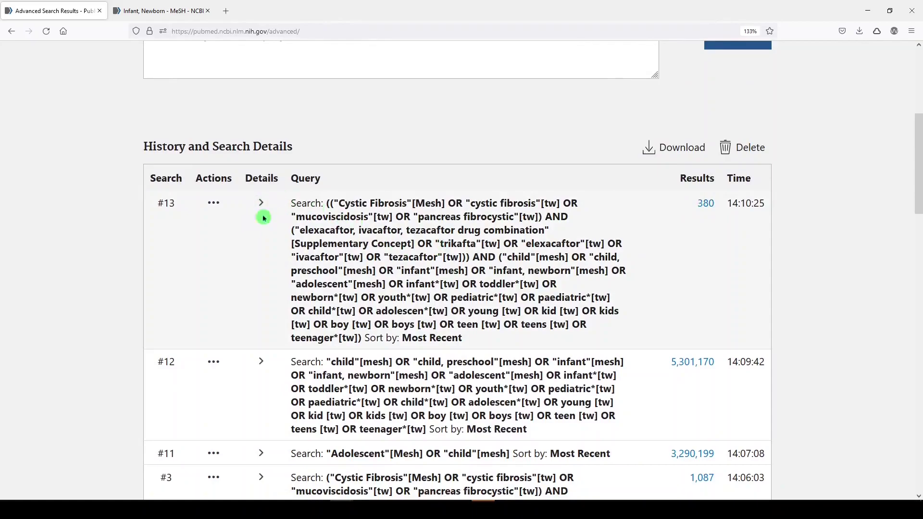
pyautogui.click(213, 204)
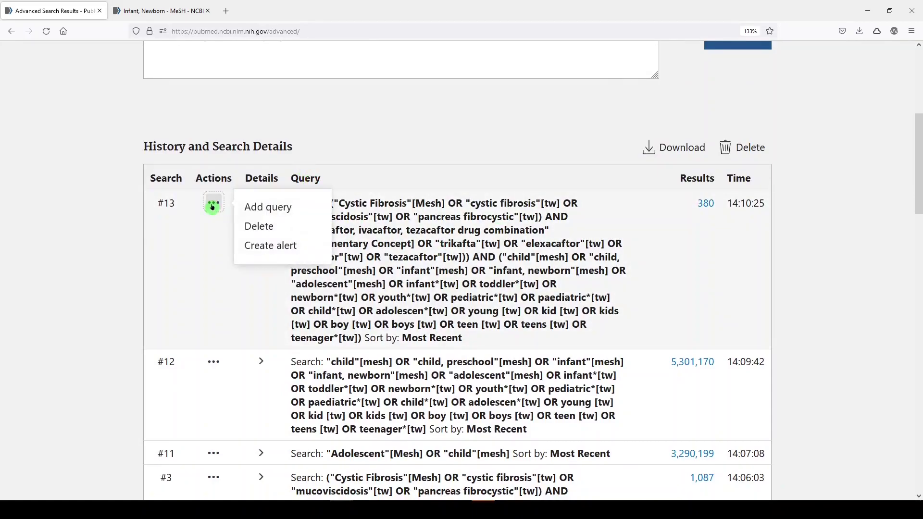
pyautogui.click(246, 206)
pyautogui.click(250, 205)
# Step: Exclude search #9 with NOT and run the combined search, getting 109 results
pyautogui.scroll(-3, 275, 257)
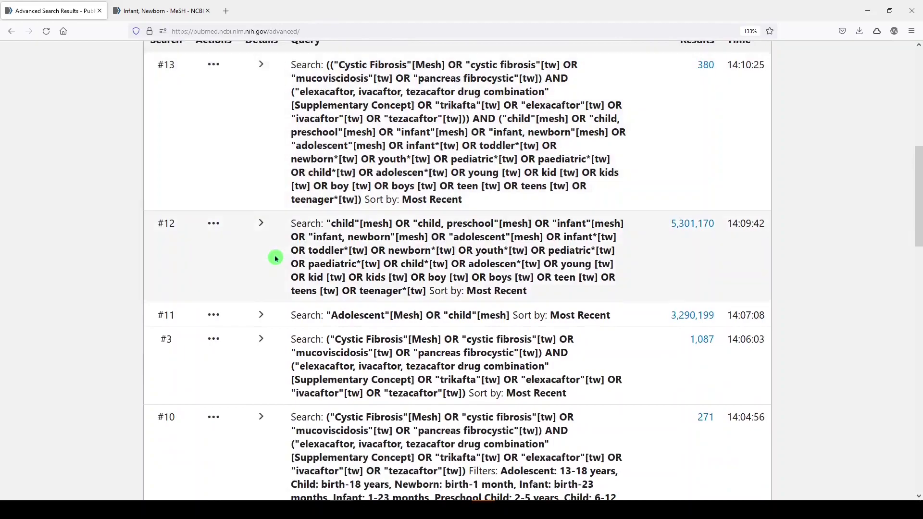
pyautogui.scroll(-3, 270, 276)
pyautogui.scroll(-2, 253, 344)
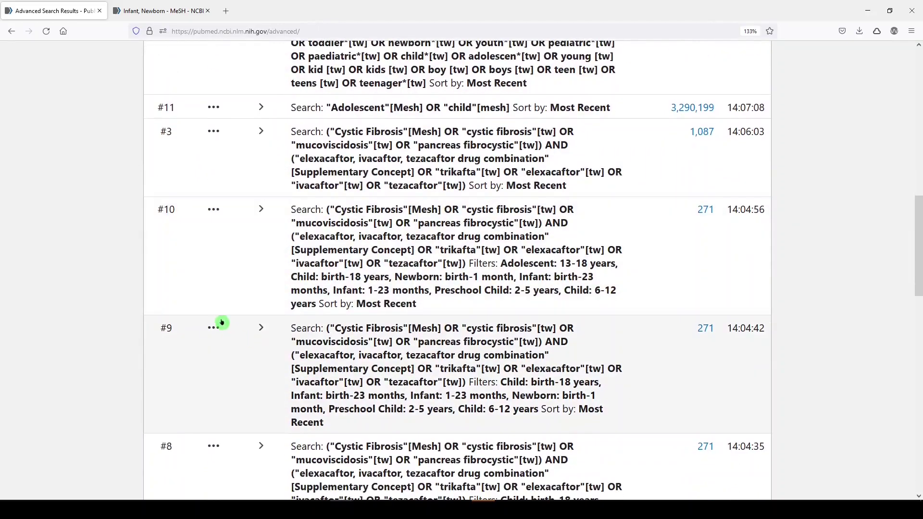
pyautogui.click(214, 327)
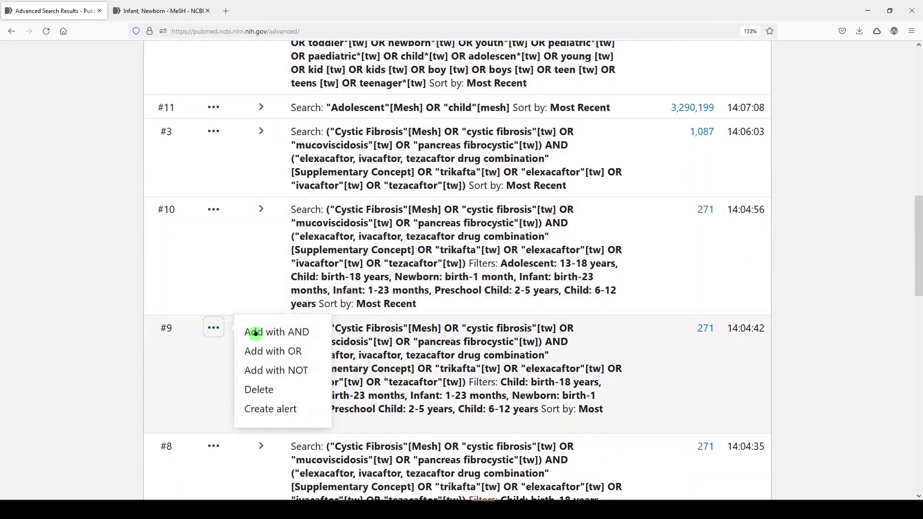
pyautogui.click(268, 371)
pyautogui.scroll(2, 601, 231)
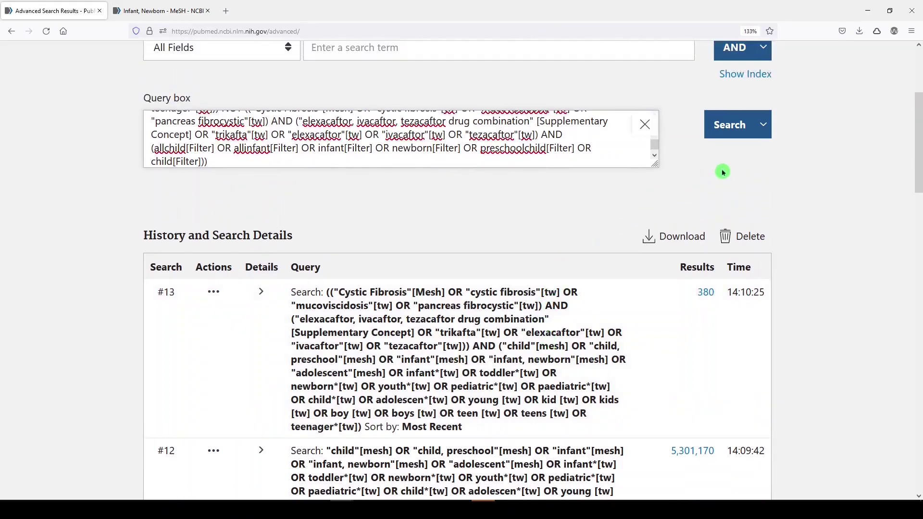
pyautogui.click(722, 130)
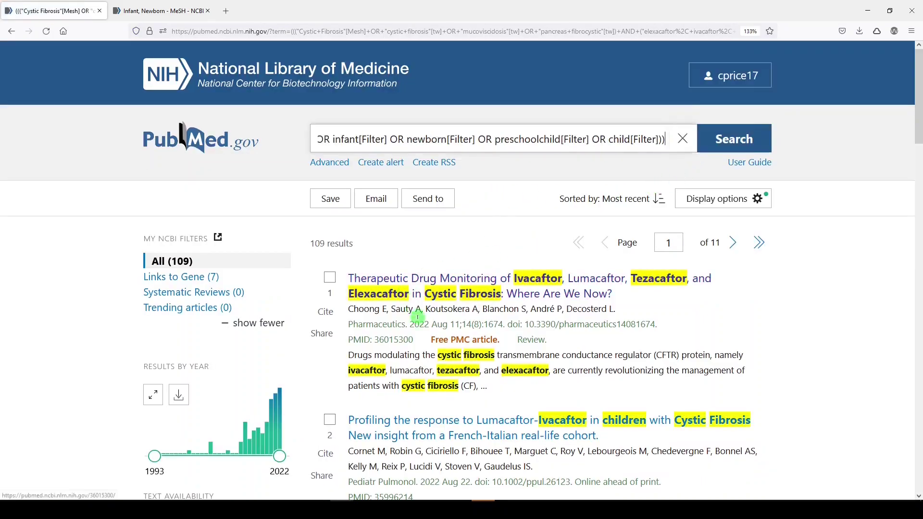
pyautogui.scroll(-2, 385, 368)
pyautogui.scroll(-5, 390, 369)
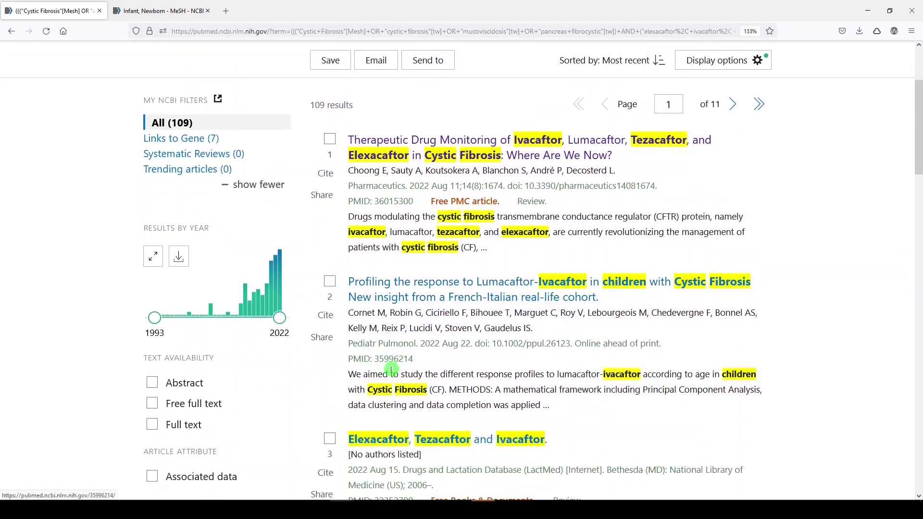
pyautogui.scroll(-5, 392, 374)
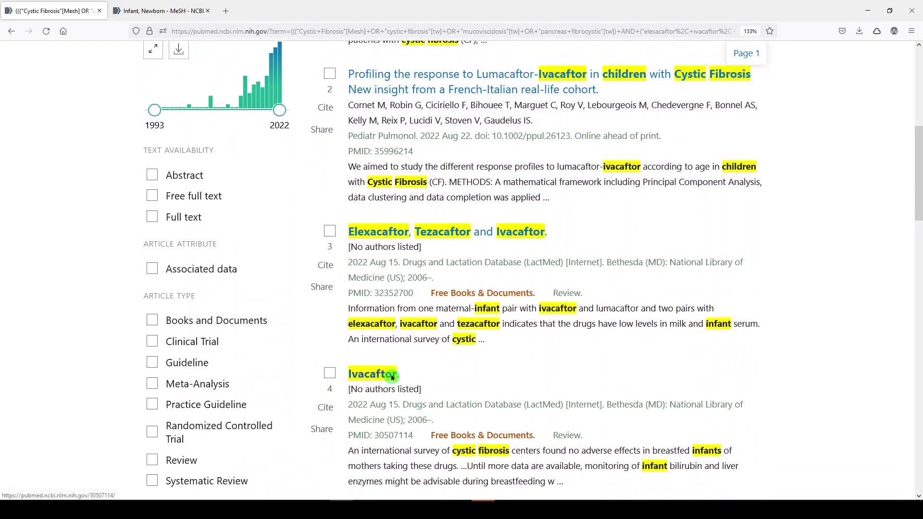
pyautogui.scroll(-5, 418, 332)
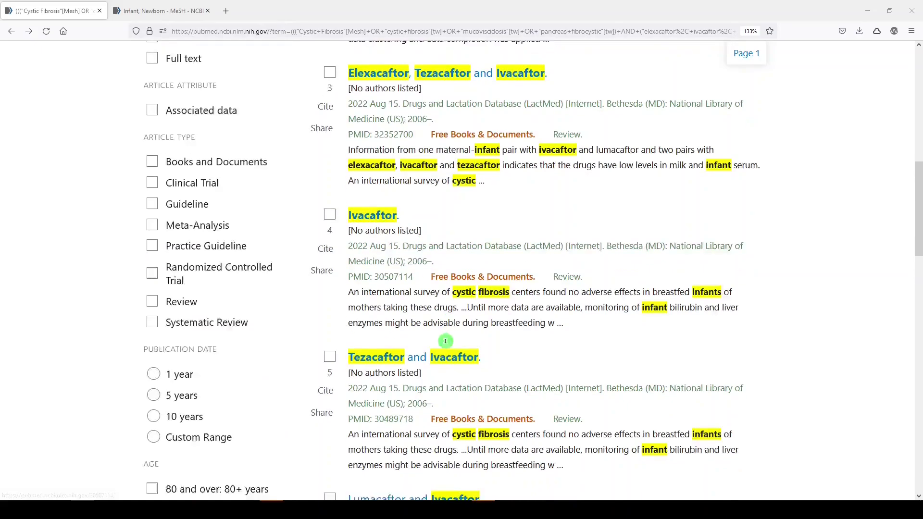
pyautogui.scroll(-3, 425, 329)
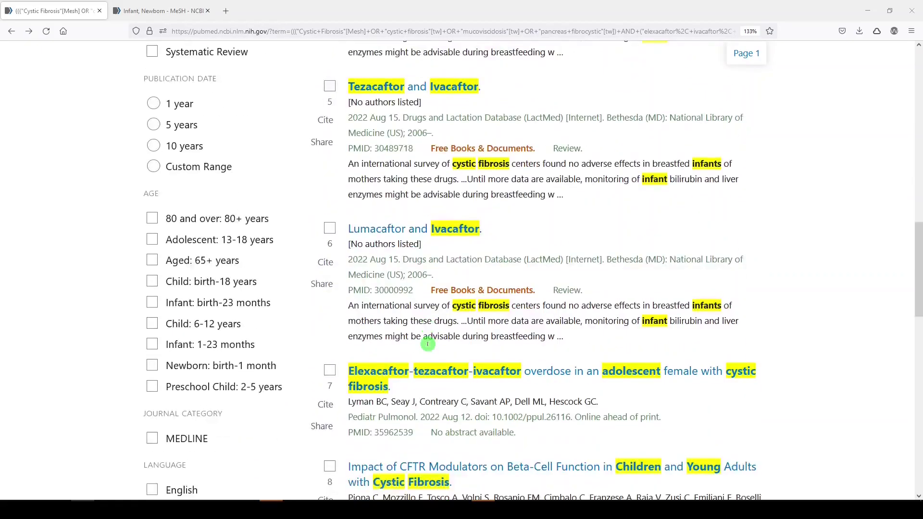
pyautogui.click(391, 319)
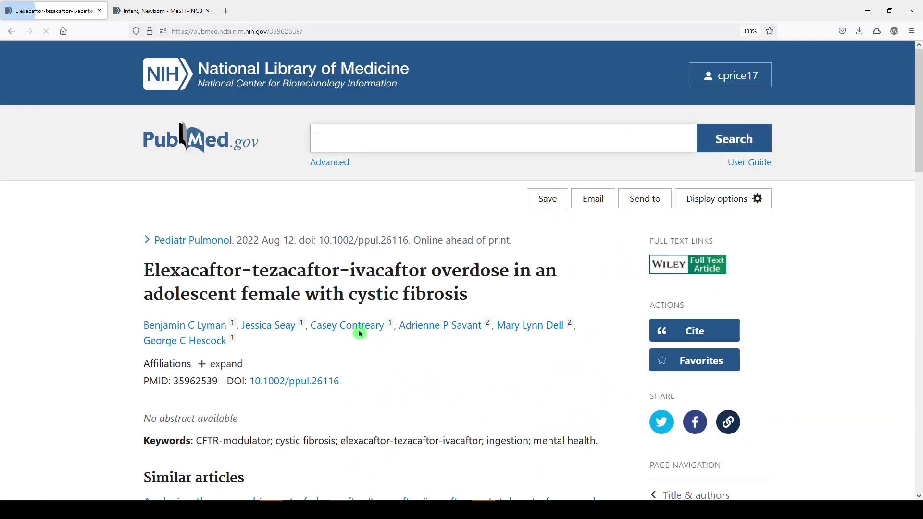
pyautogui.scroll(-3, 294, 324)
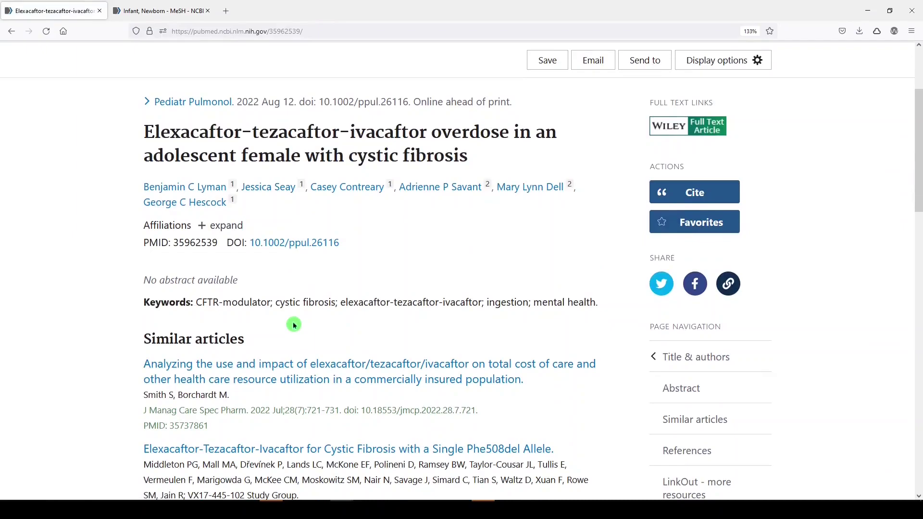
pyautogui.scroll(-6, 232, 192)
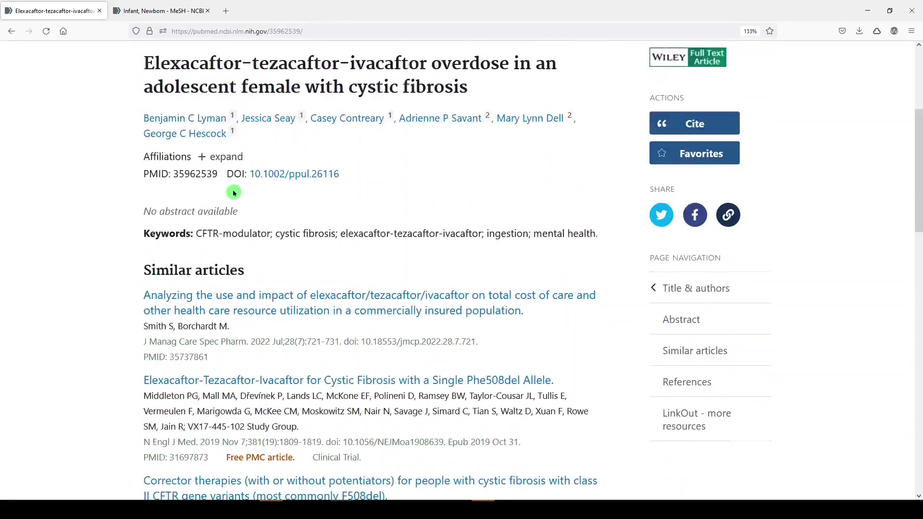
pyautogui.scroll(-14, 229, 212)
pyautogui.scroll(10, 227, 214)
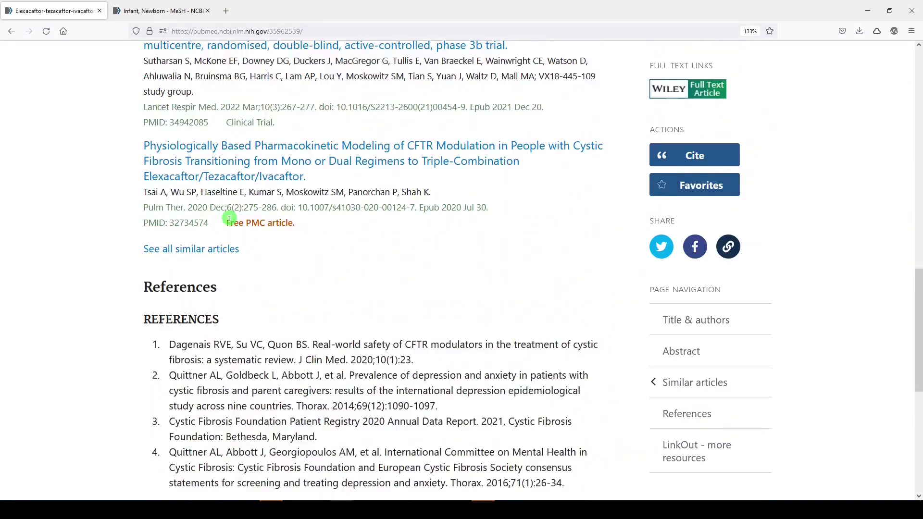
pyautogui.scroll(11, 229, 216)
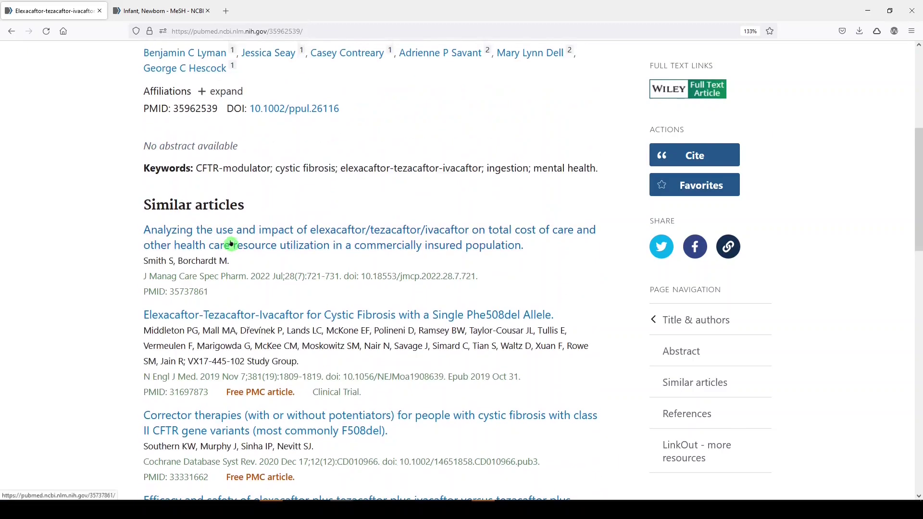
pyautogui.scroll(2, 230, 241)
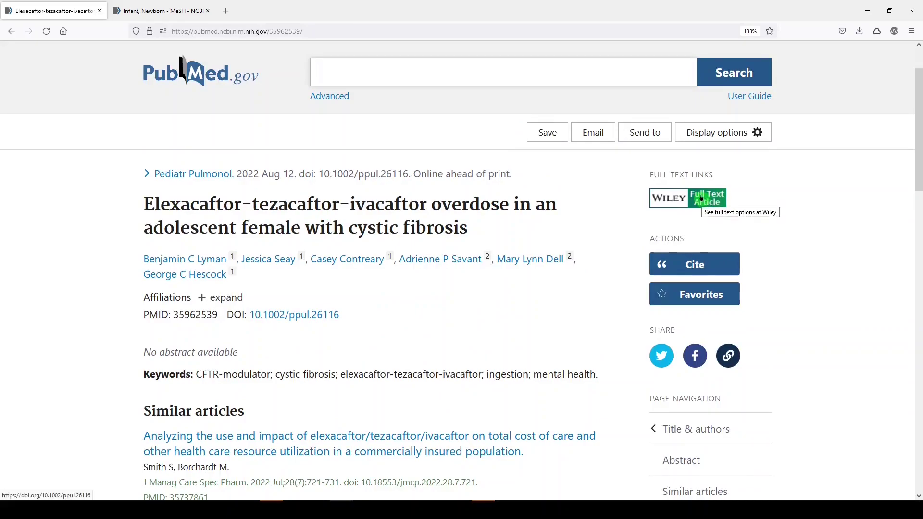
pyautogui.hotkey('alt', 'Left')
pyautogui.scroll(-3, 448, 377)
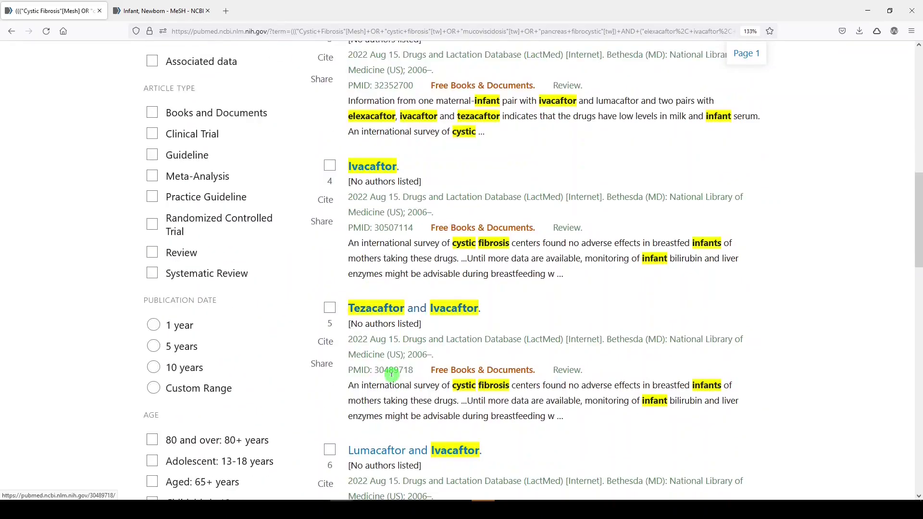
pyautogui.scroll(-4, 392, 374)
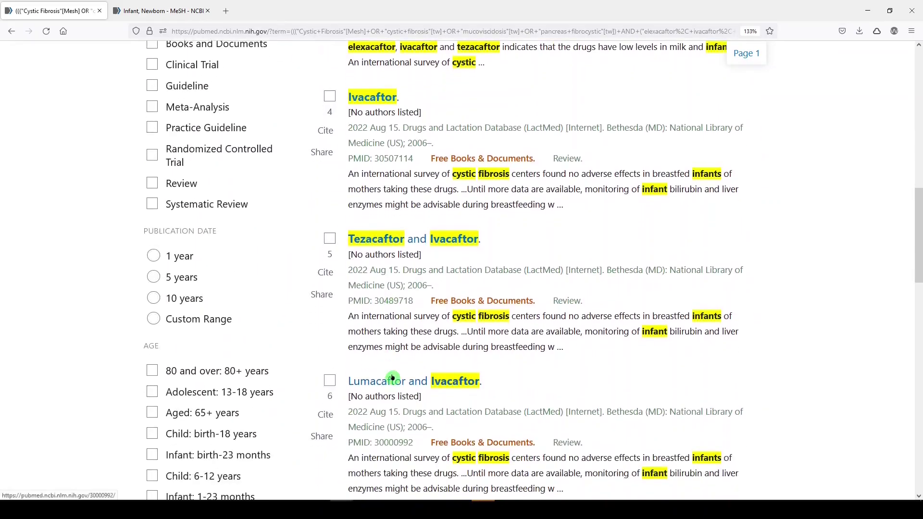
pyautogui.scroll(-1, 393, 380)
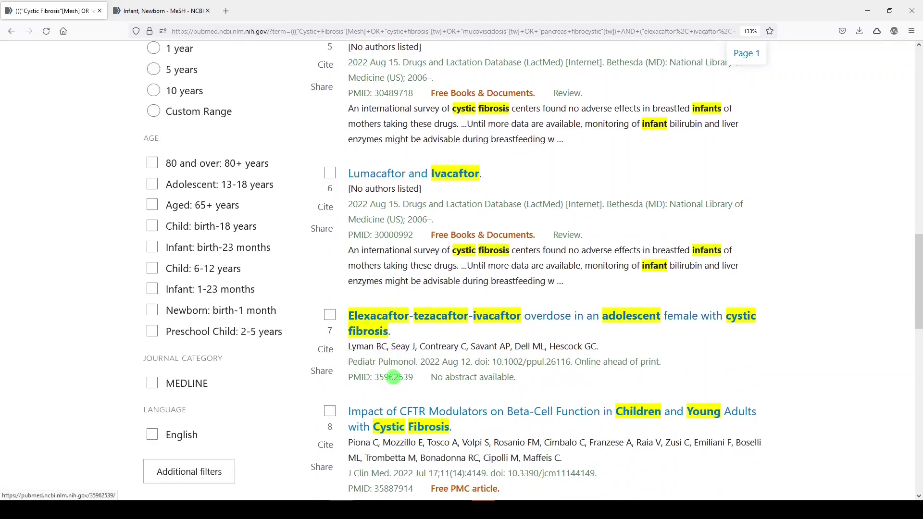